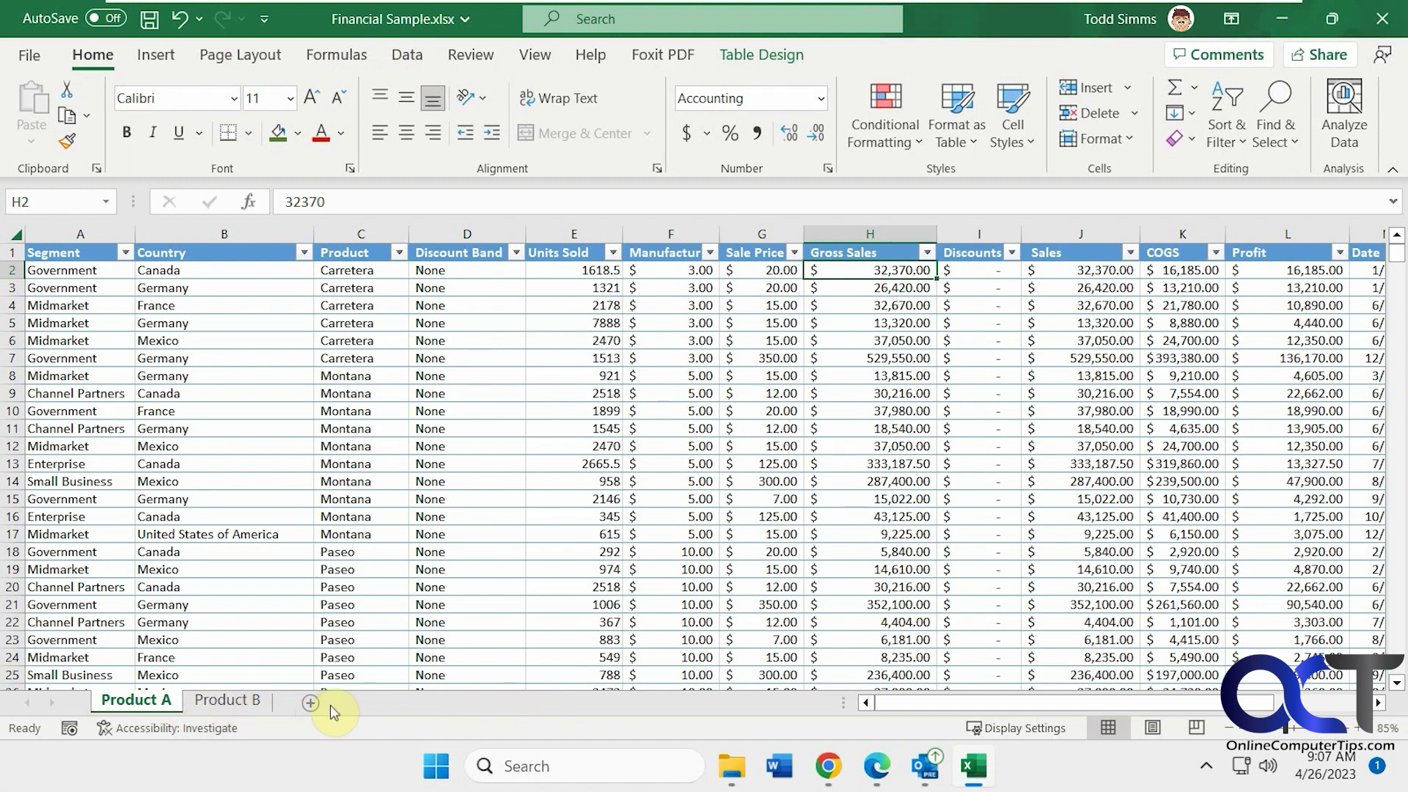
Step: Scroll to the bottom of Product A to show the row 702 Gross Sales and Sales totals
{"action": "left_click_drag", "start_coordinate": [1397, 257], "coordinate": [1398, 675]}
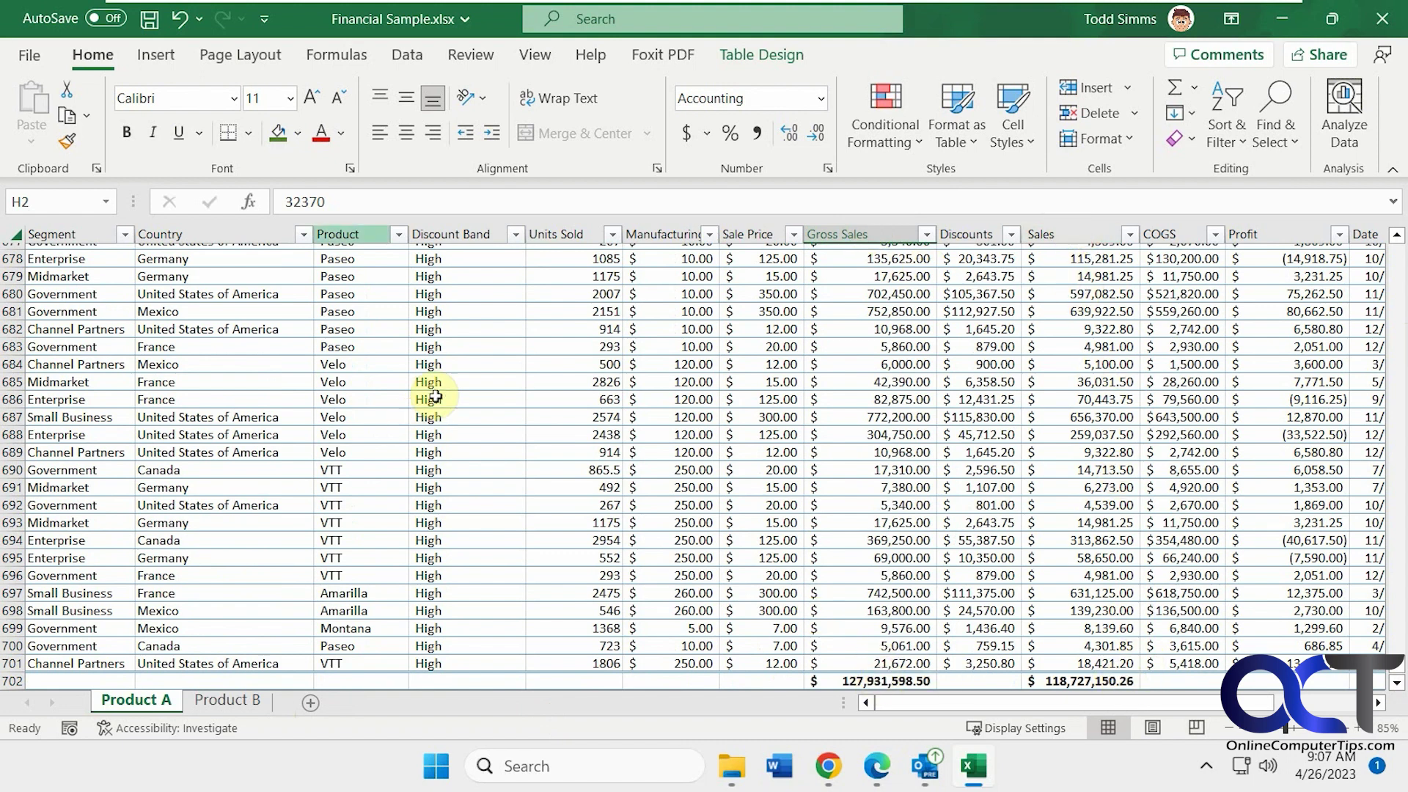
{"action": "left_click", "coordinate": [341, 57]}
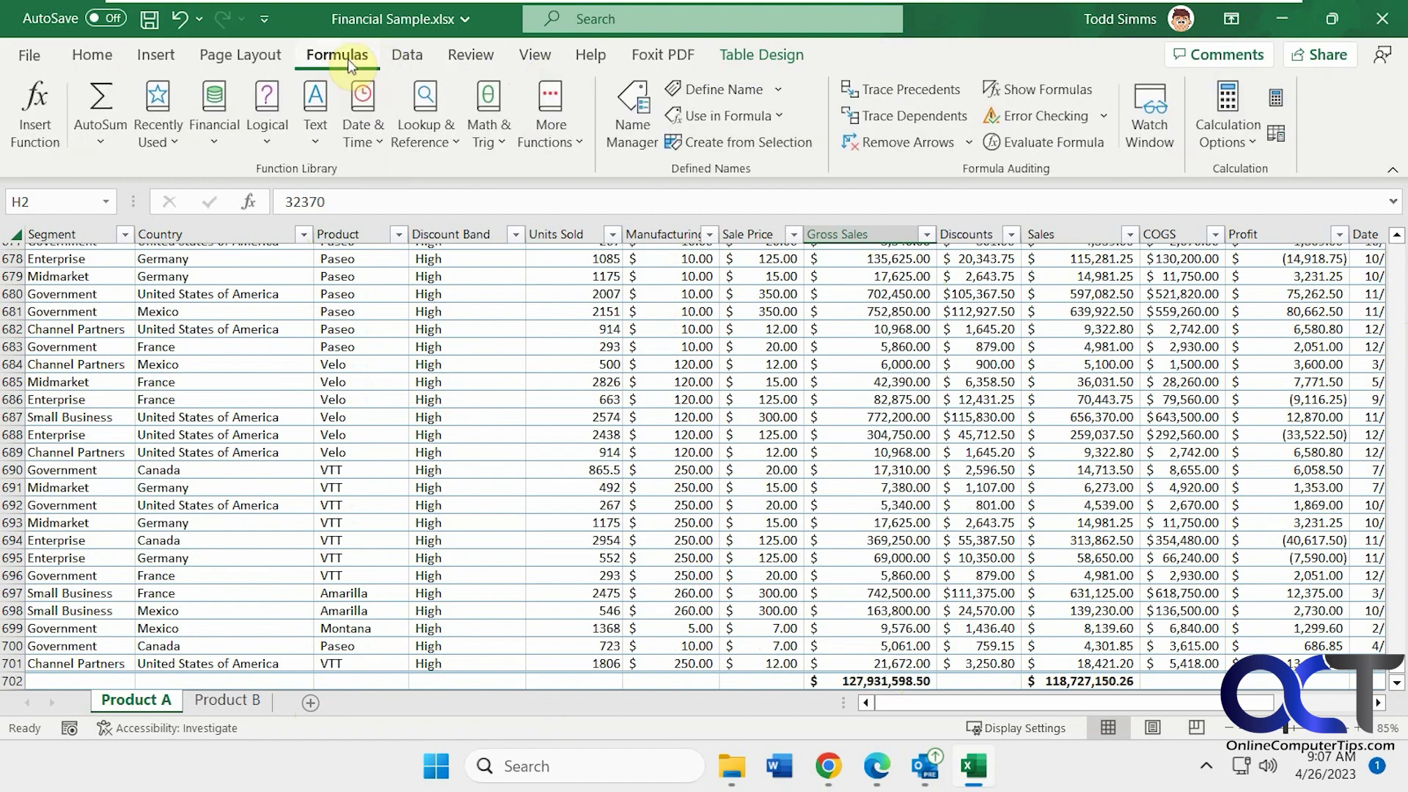
Step: Add the Gross Sales total H702 ($127,931,598.50) to a new Watch Window
{"action": "left_click", "coordinate": [1154, 120]}
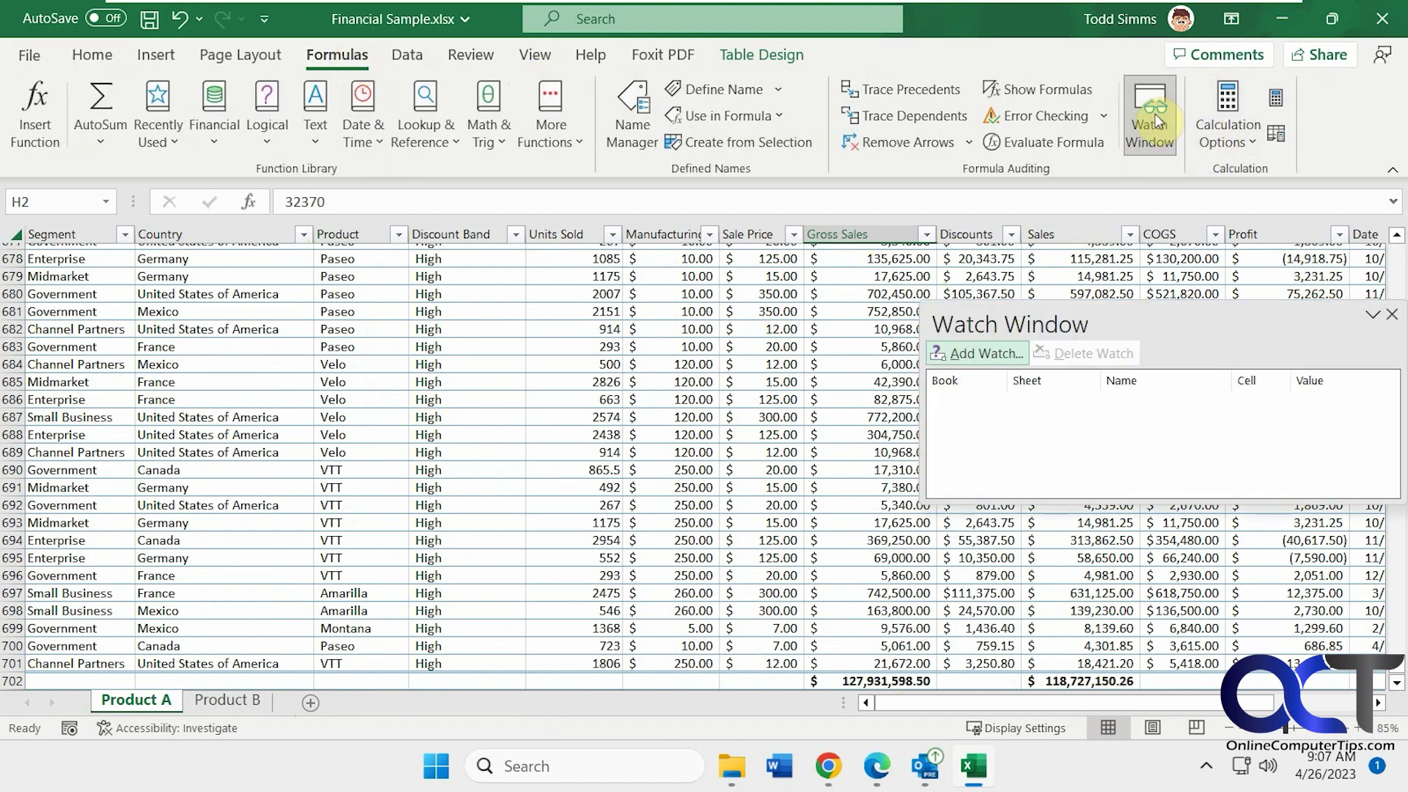
{"action": "left_click", "coordinate": [984, 354]}
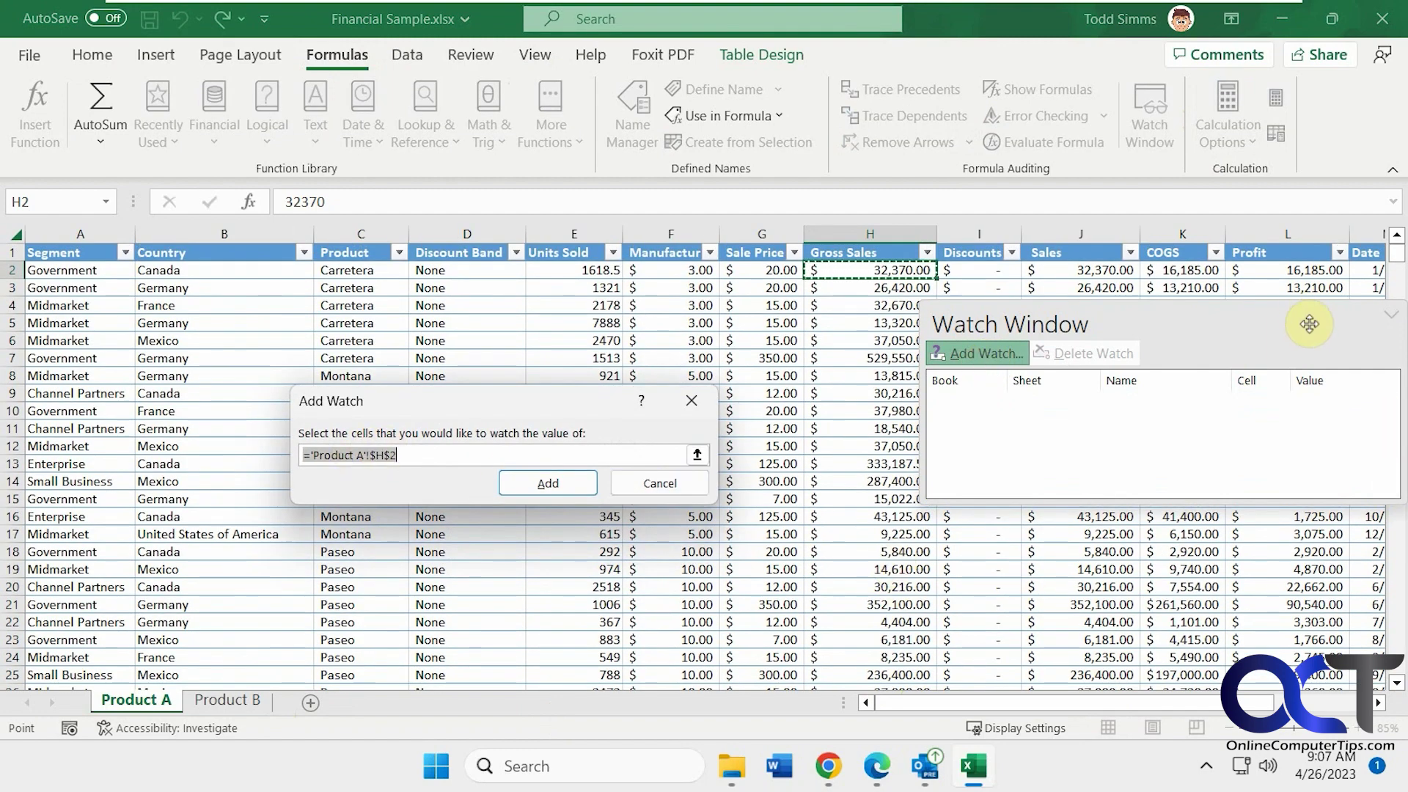
{"action": "left_click_drag", "start_coordinate": [1311, 324], "coordinate": [1215, 320]}
{"action": "left_click_drag", "start_coordinate": [1403, 275], "coordinate": [1340, 701]}
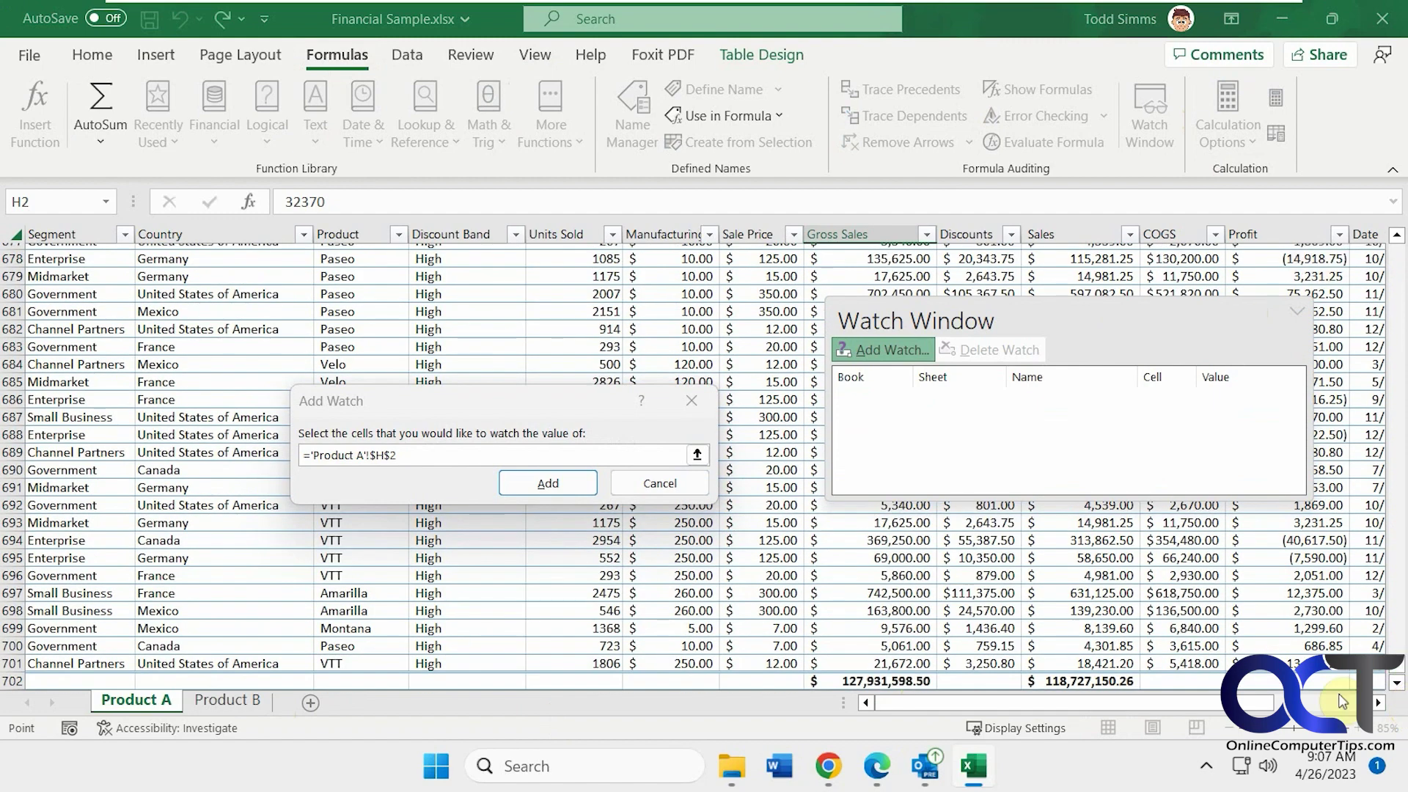
{"action": "left_click", "coordinate": [895, 683]}
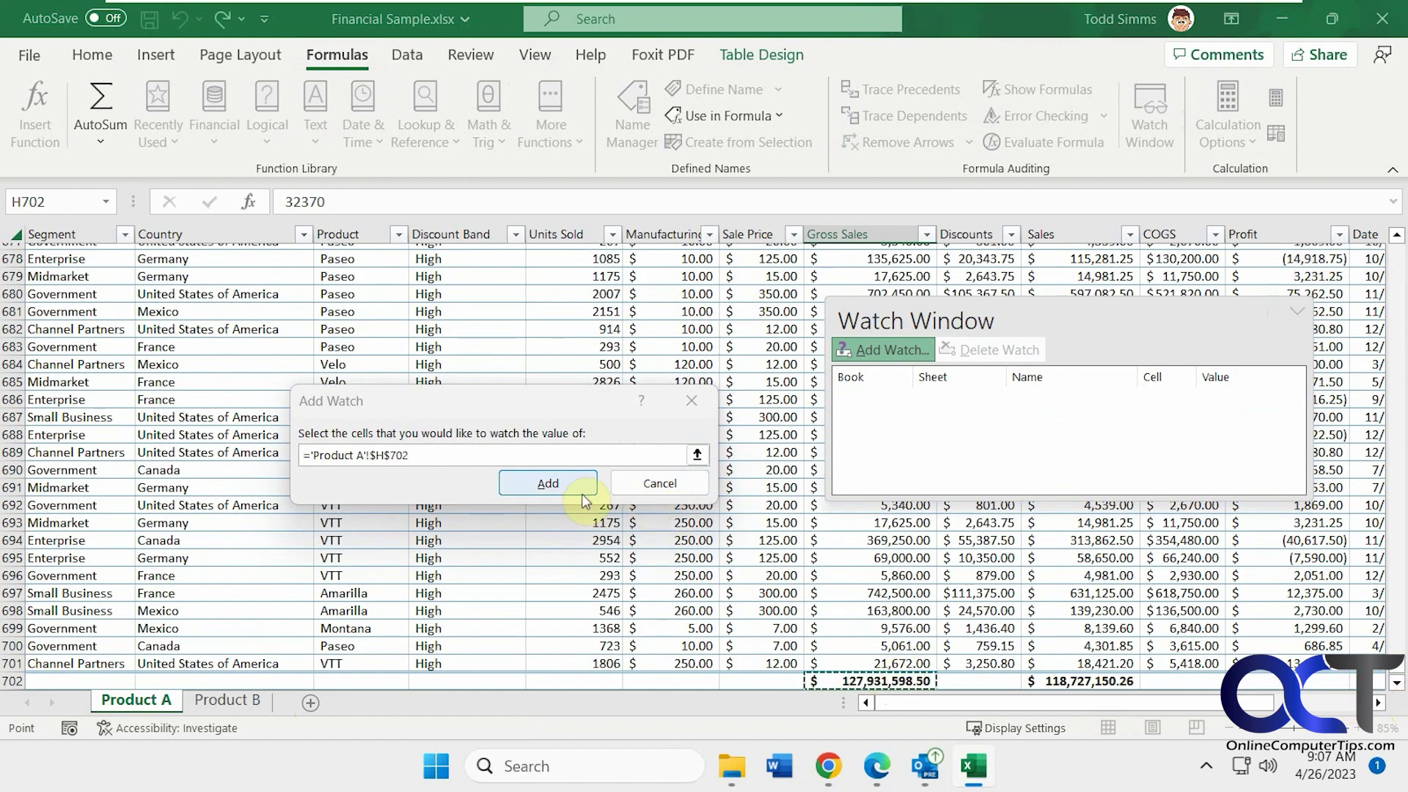
{"action": "left_click", "coordinate": [556, 485]}
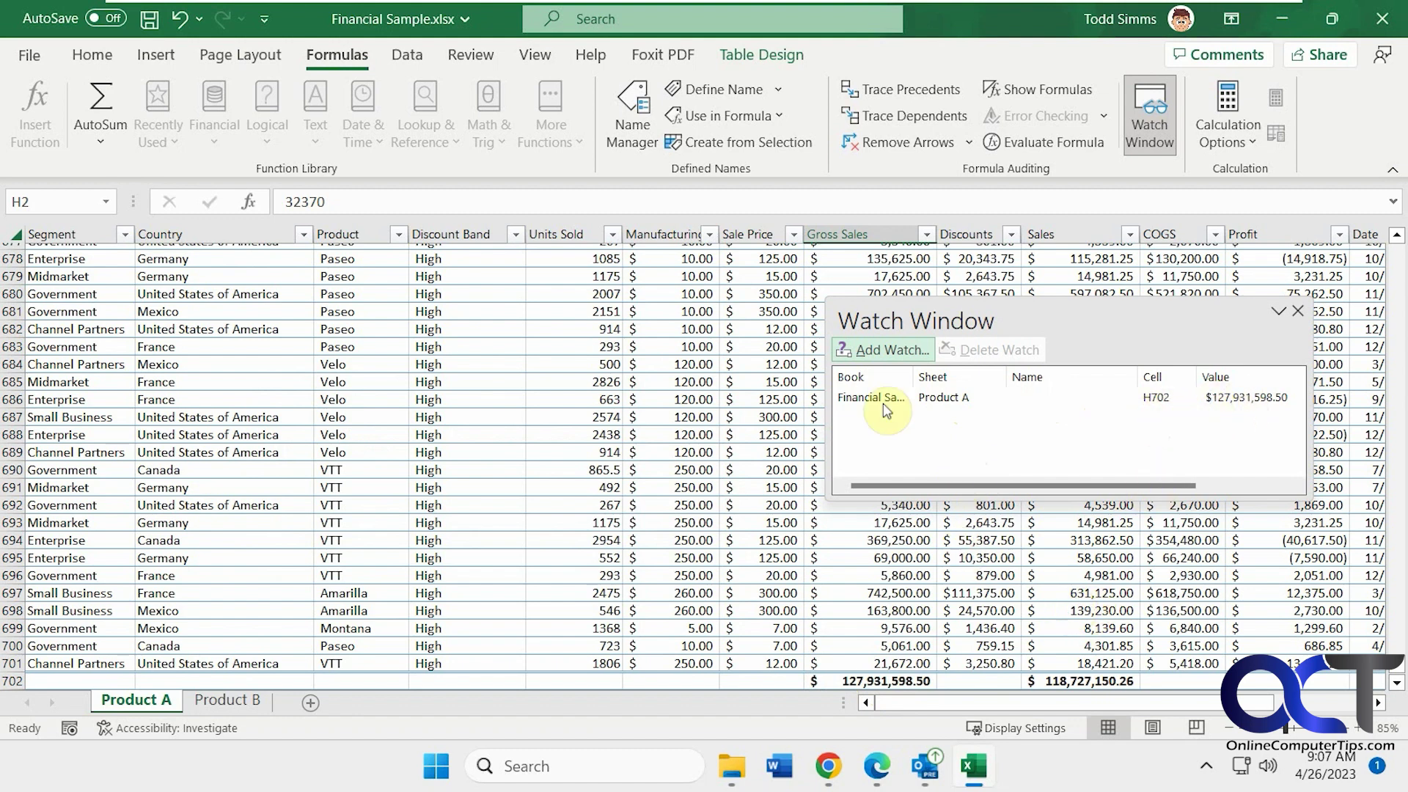
Step: Add the Sales total J702 ($118,727,150.26) as a second watched cell
{"action": "left_click", "coordinate": [879, 352]}
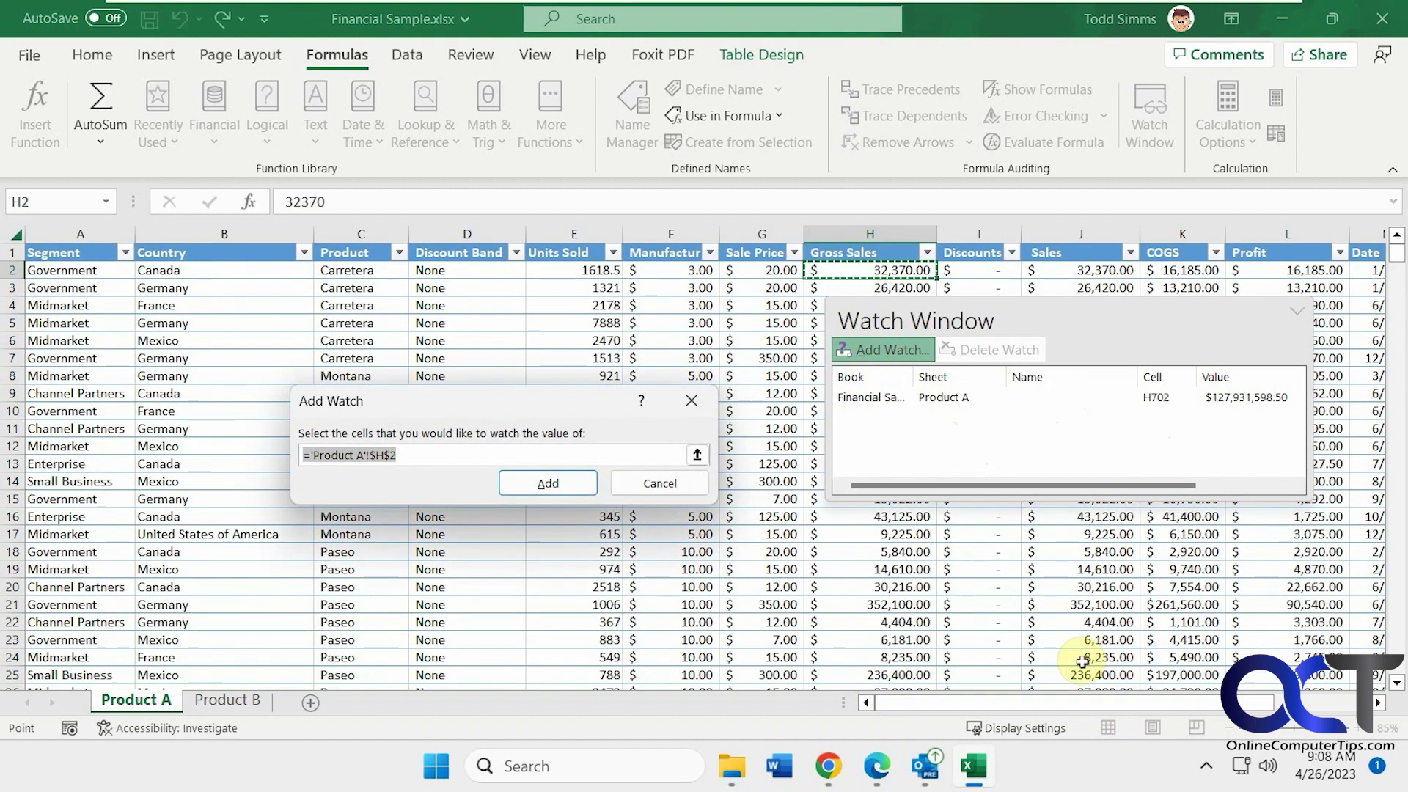
{"action": "left_click_drag", "start_coordinate": [1399, 262], "coordinate": [1399, 664]}
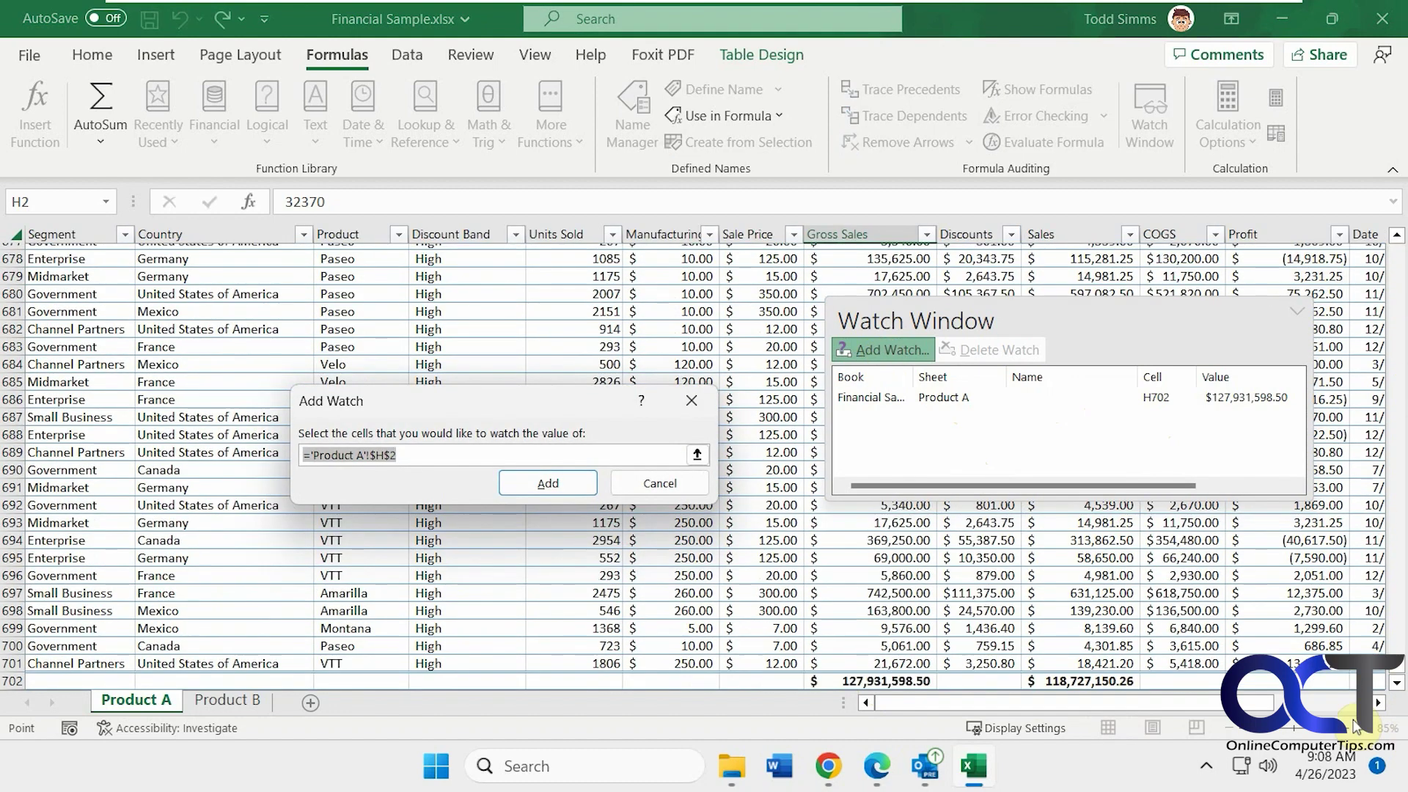
{"action": "left_click", "coordinate": [1087, 681]}
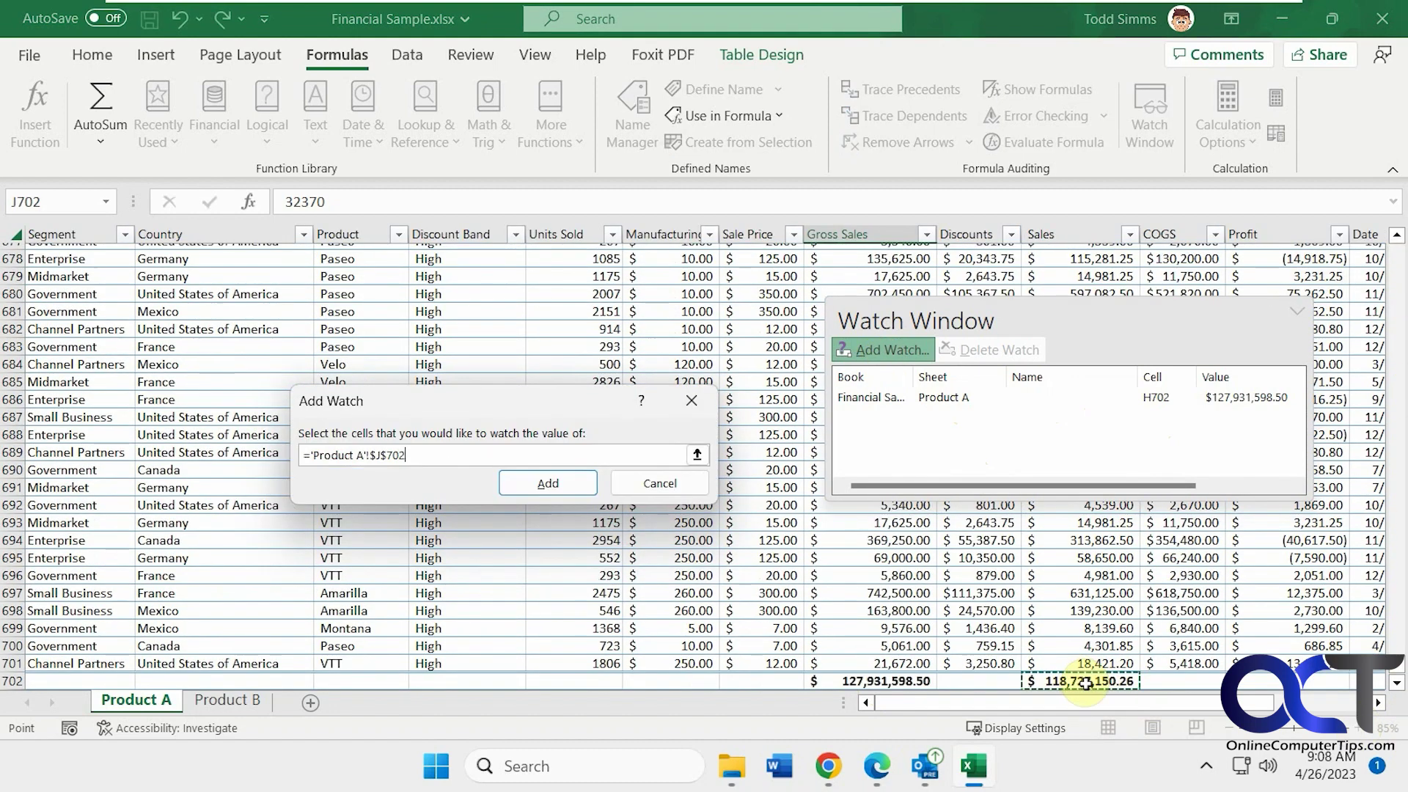
{"action": "left_click", "coordinate": [544, 485]}
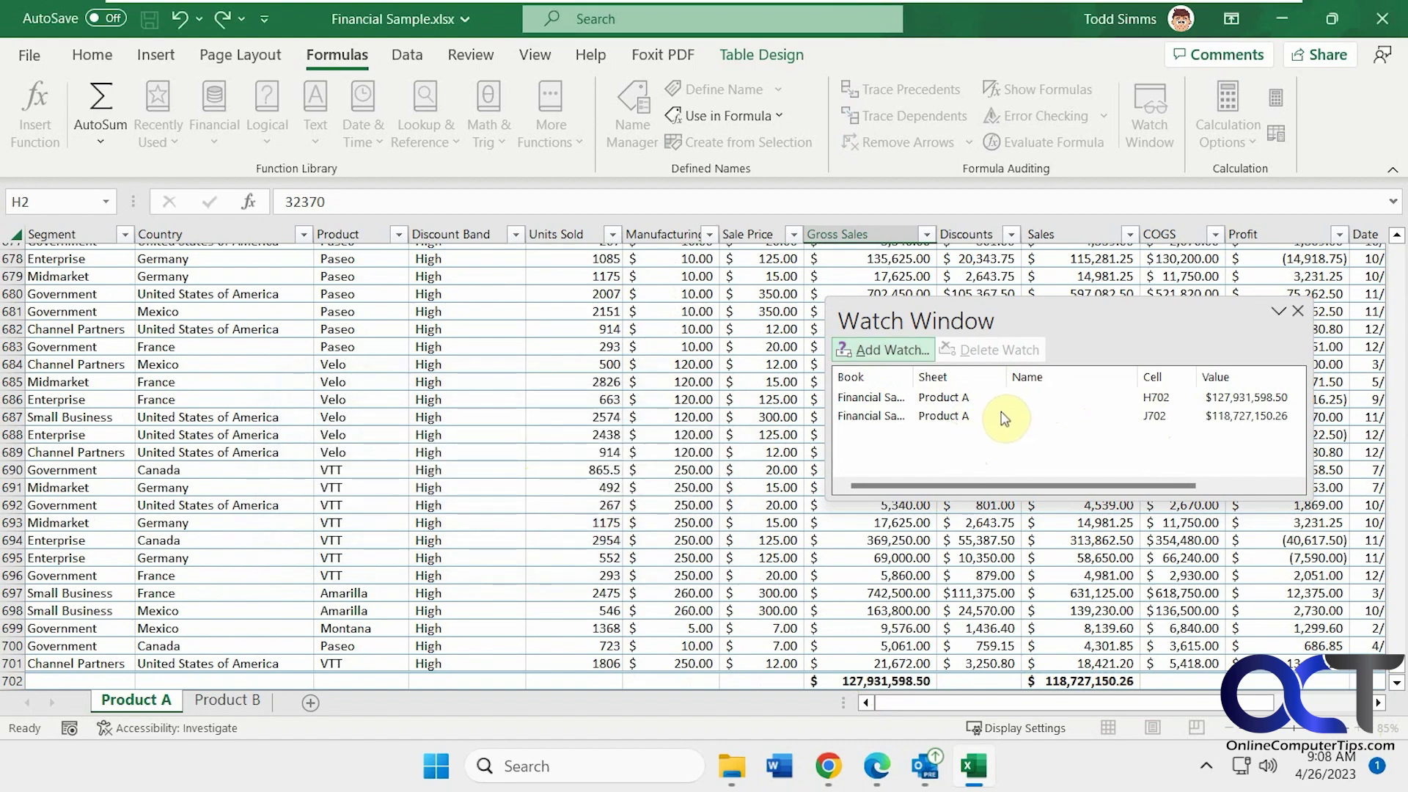
Step: Watch Product B's Profit total L702 ($16,893,710.26), then return to the Product A sheet
{"action": "left_click", "coordinate": [229, 704]}
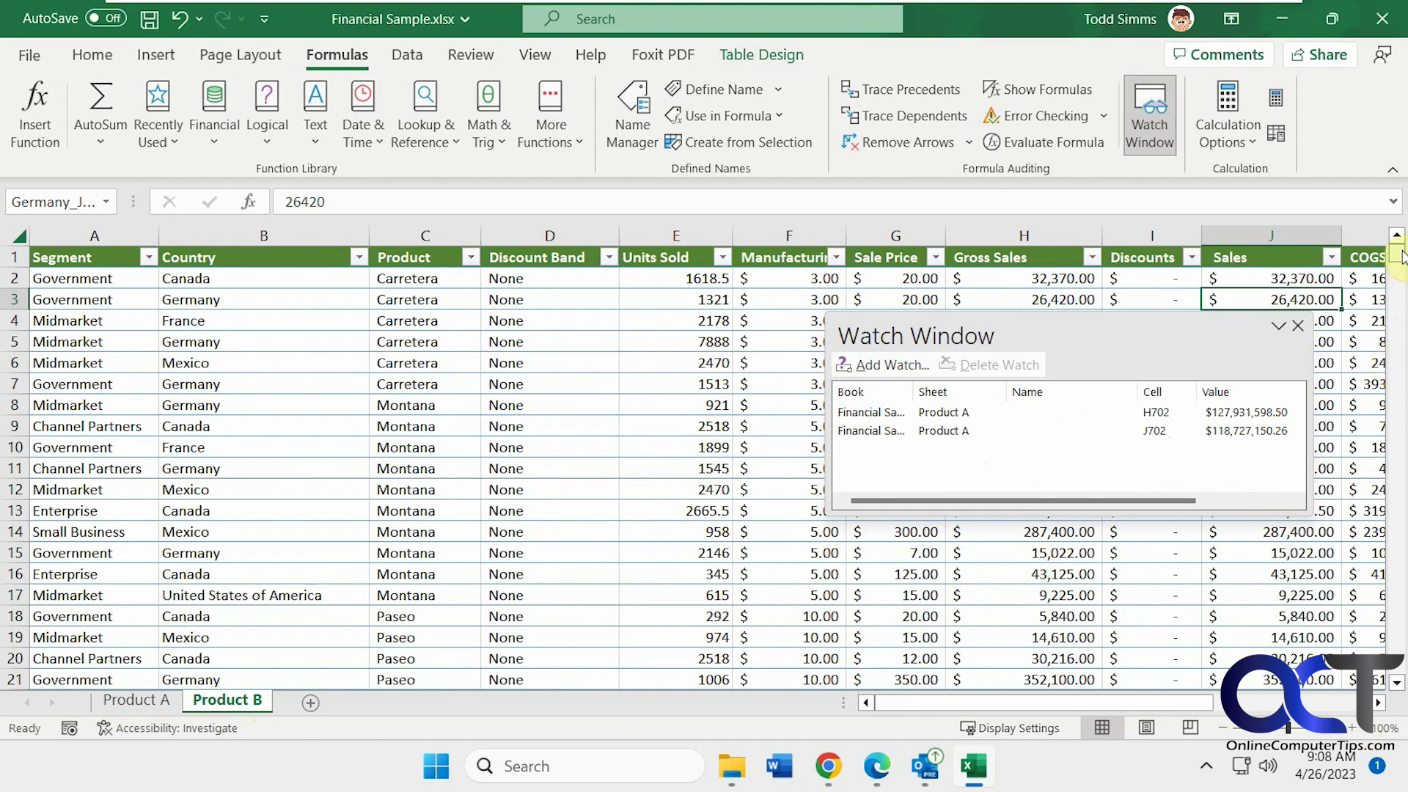
{"action": "left_click_drag", "start_coordinate": [1403, 257], "coordinate": [1402, 406]}
{"action": "left_click_drag", "start_coordinate": [1401, 586], "coordinate": [1216, 704]}
{"action": "scroll", "coordinate": [1216, 704], "scroll_direction": "right", "scroll_amount": 3}
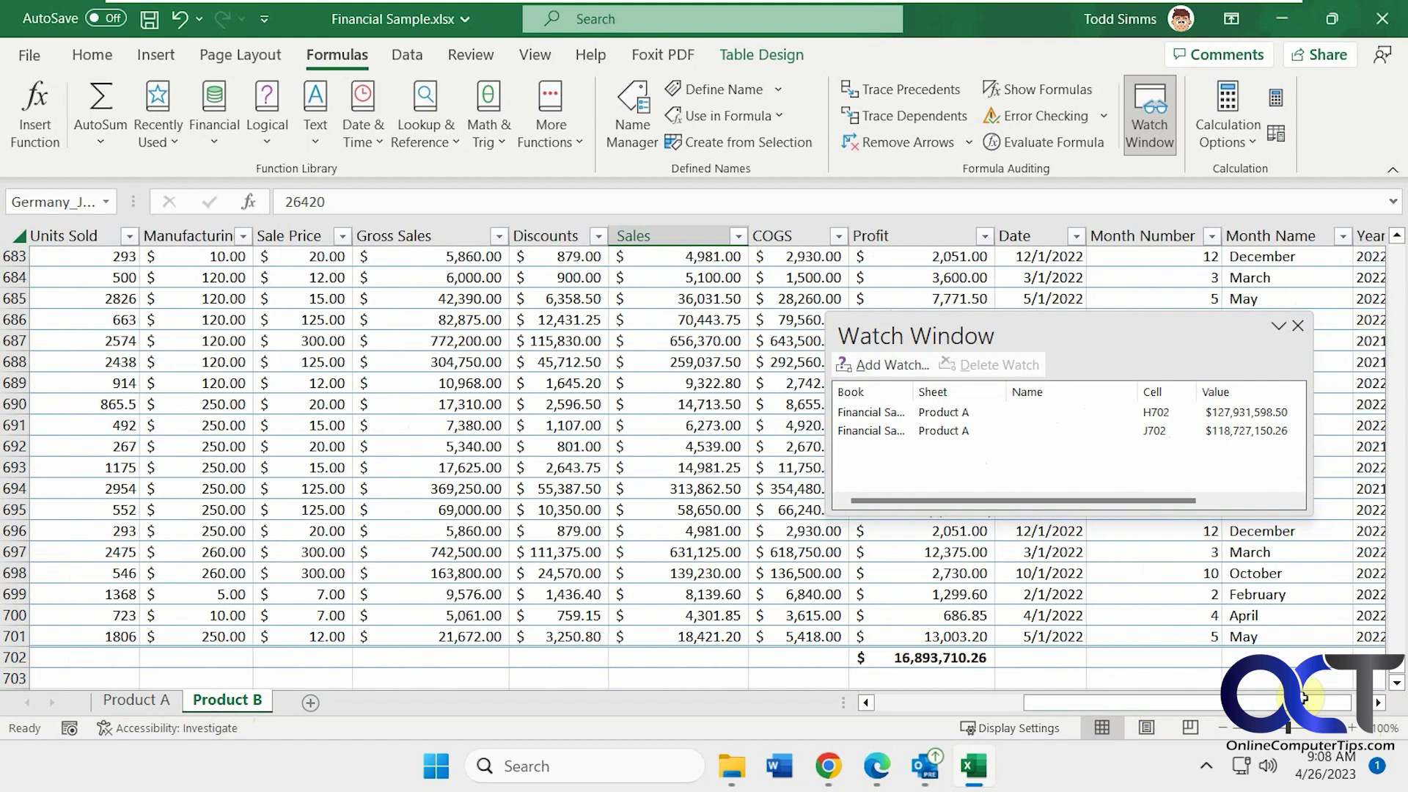
{"action": "left_click", "coordinate": [957, 658]}
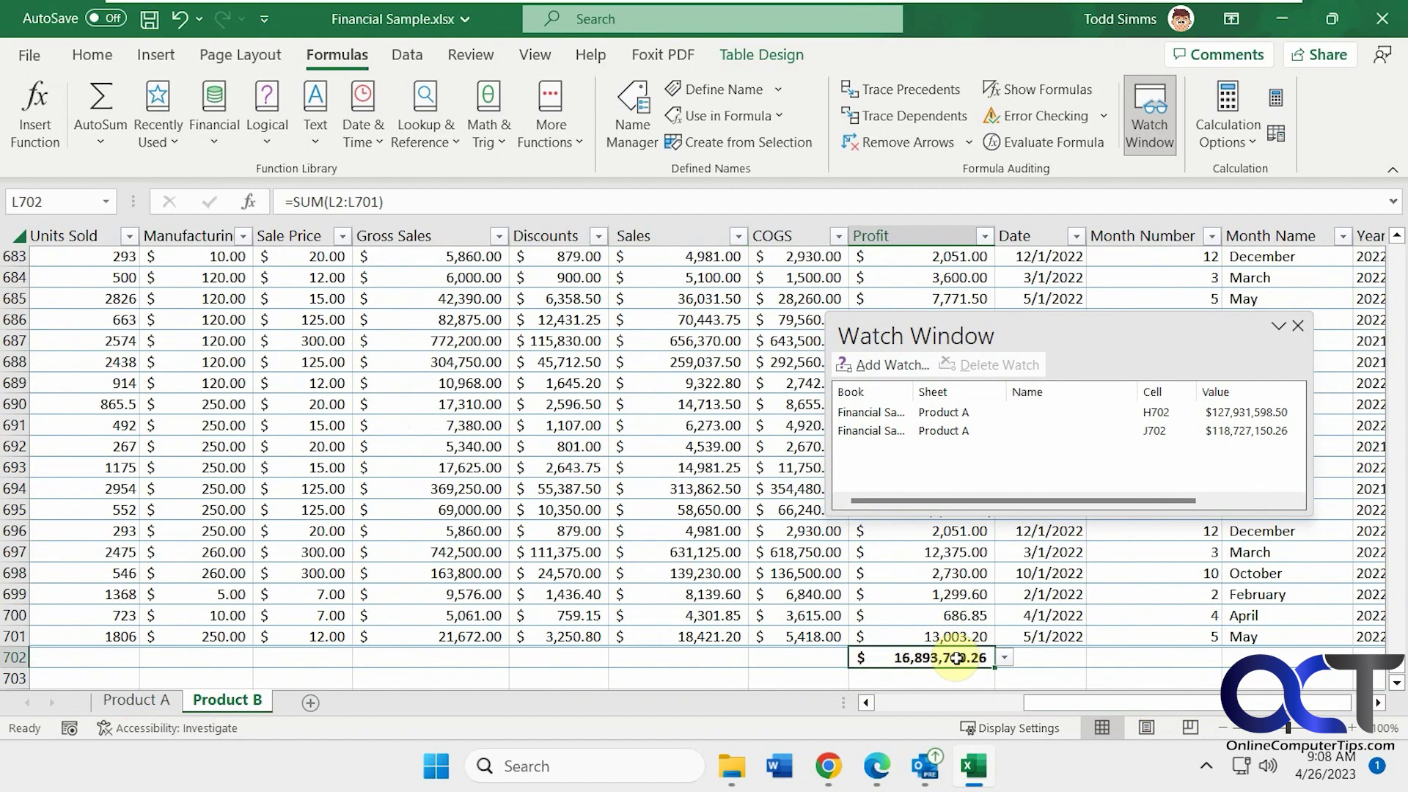
{"action": "left_click", "coordinate": [889, 365]}
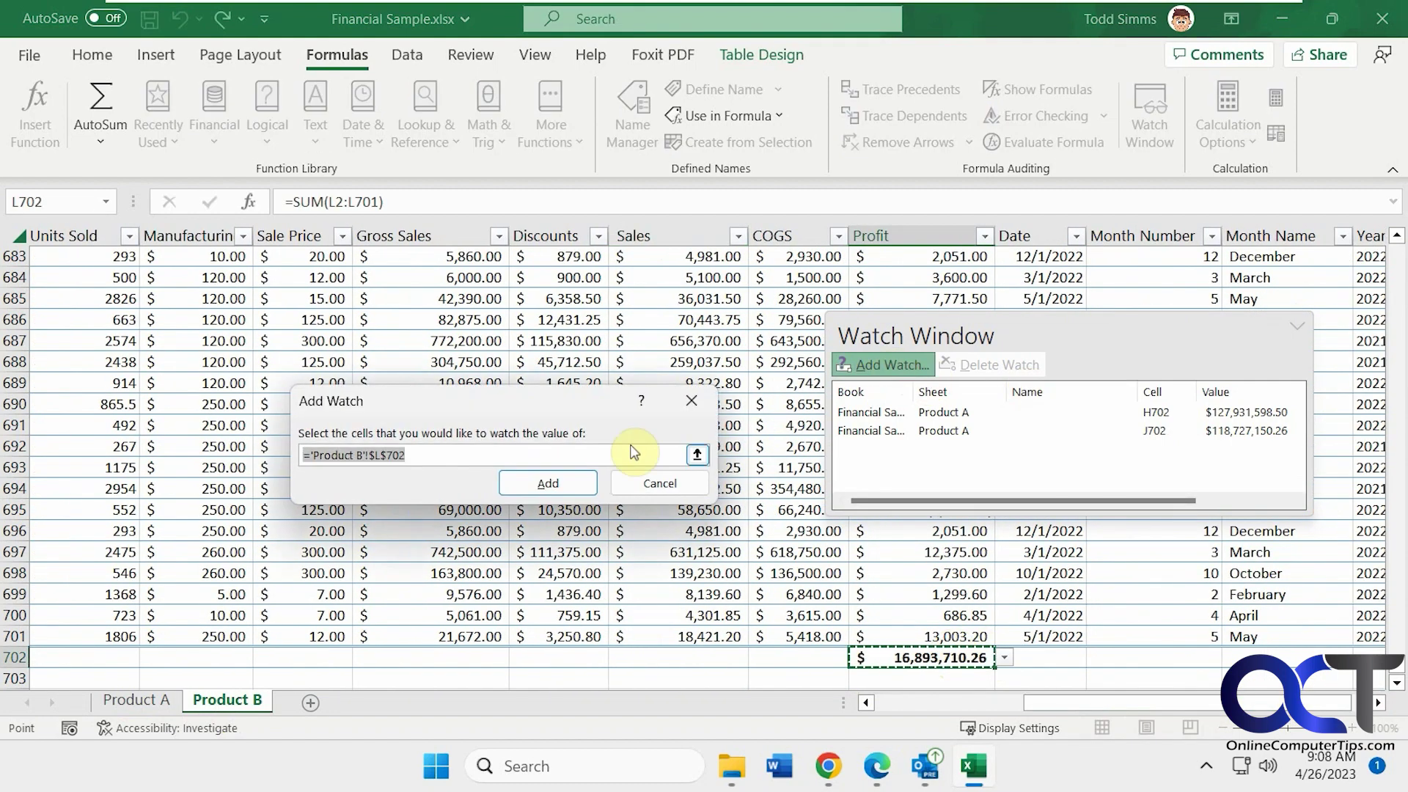
{"action": "left_click", "coordinate": [569, 490]}
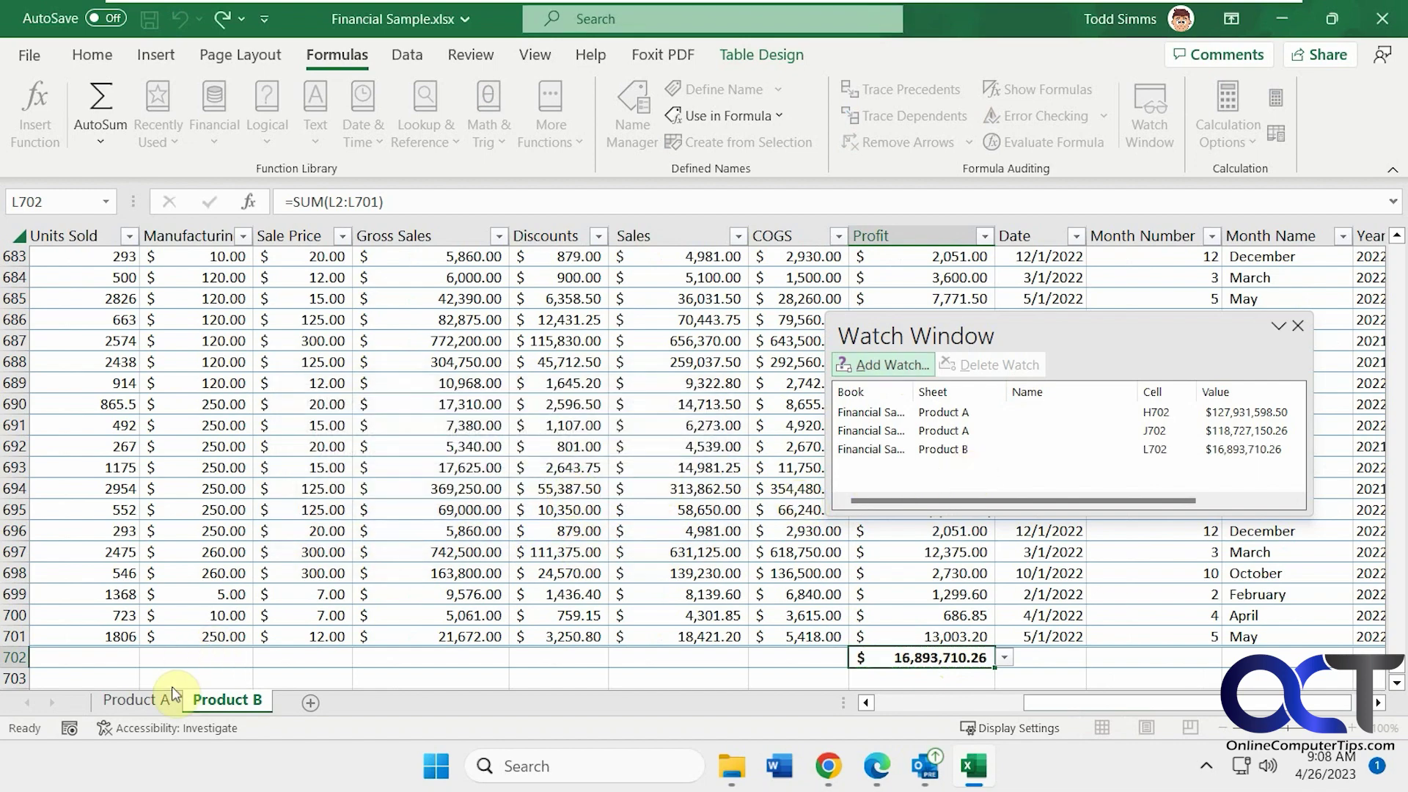
{"action": "left_click", "coordinate": [147, 701]}
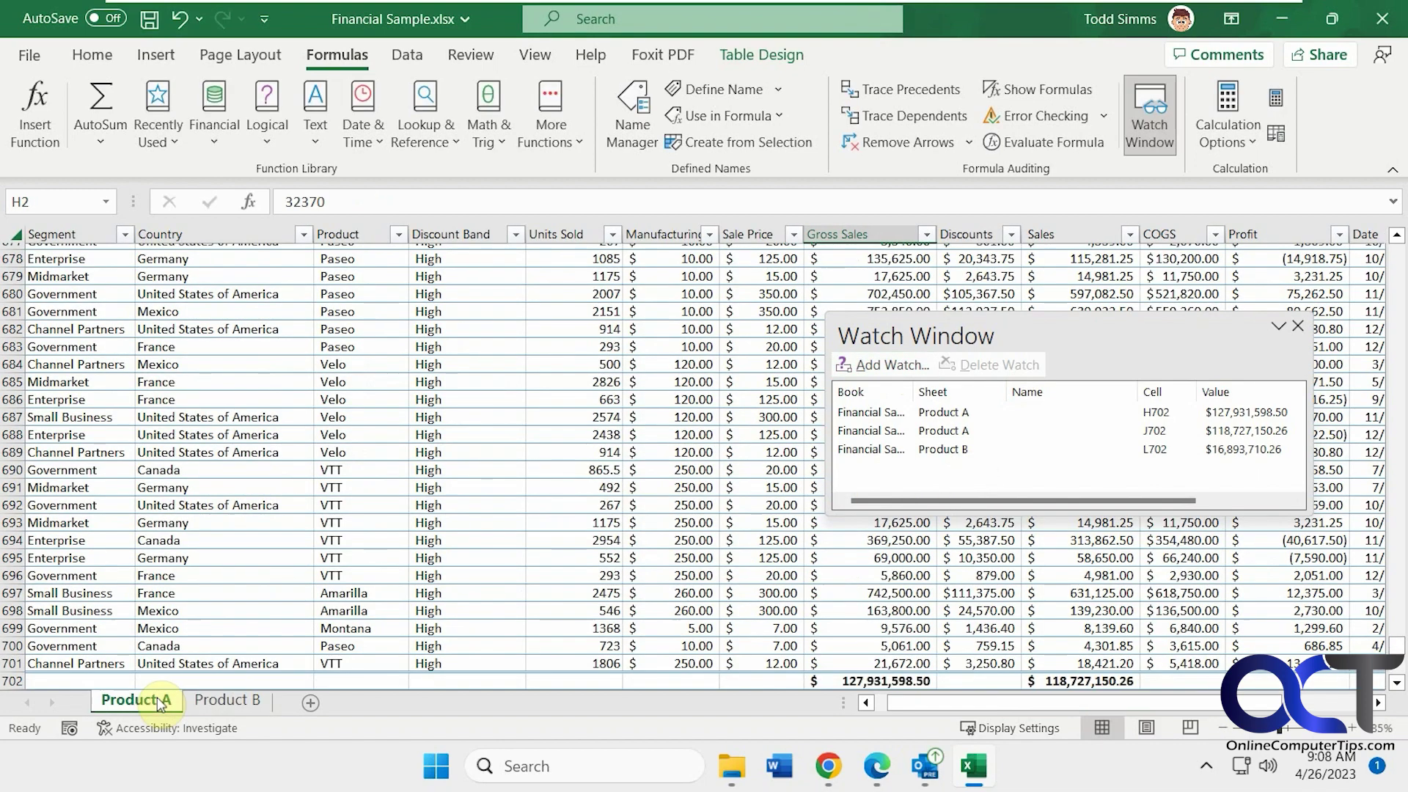
Step: Enter 20000 in H699 so the watched H702 total becomes $127,942,022.50
{"action": "left_click", "coordinate": [900, 629]}
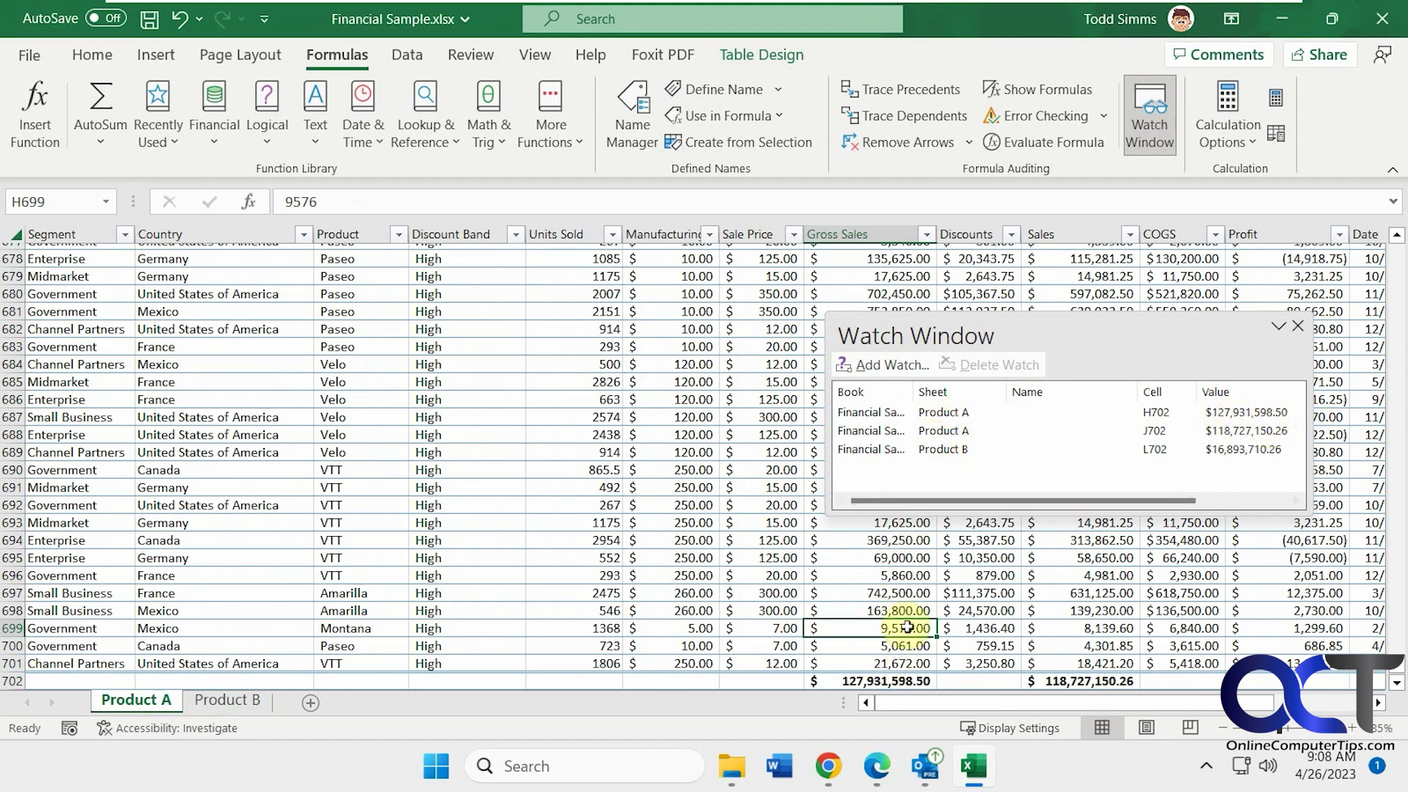
{"action": "type", "text": "20000"}
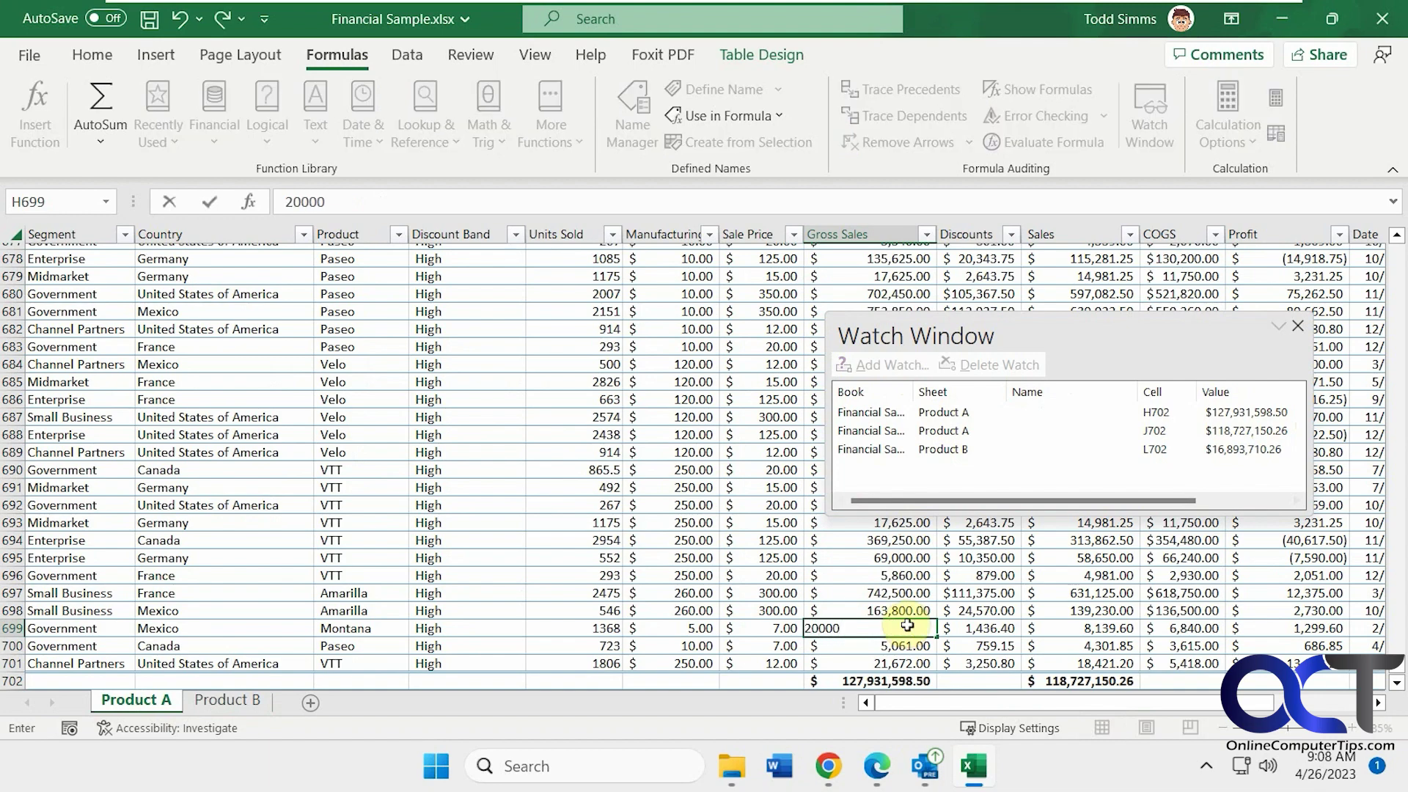
{"action": "key", "text": "Return"}
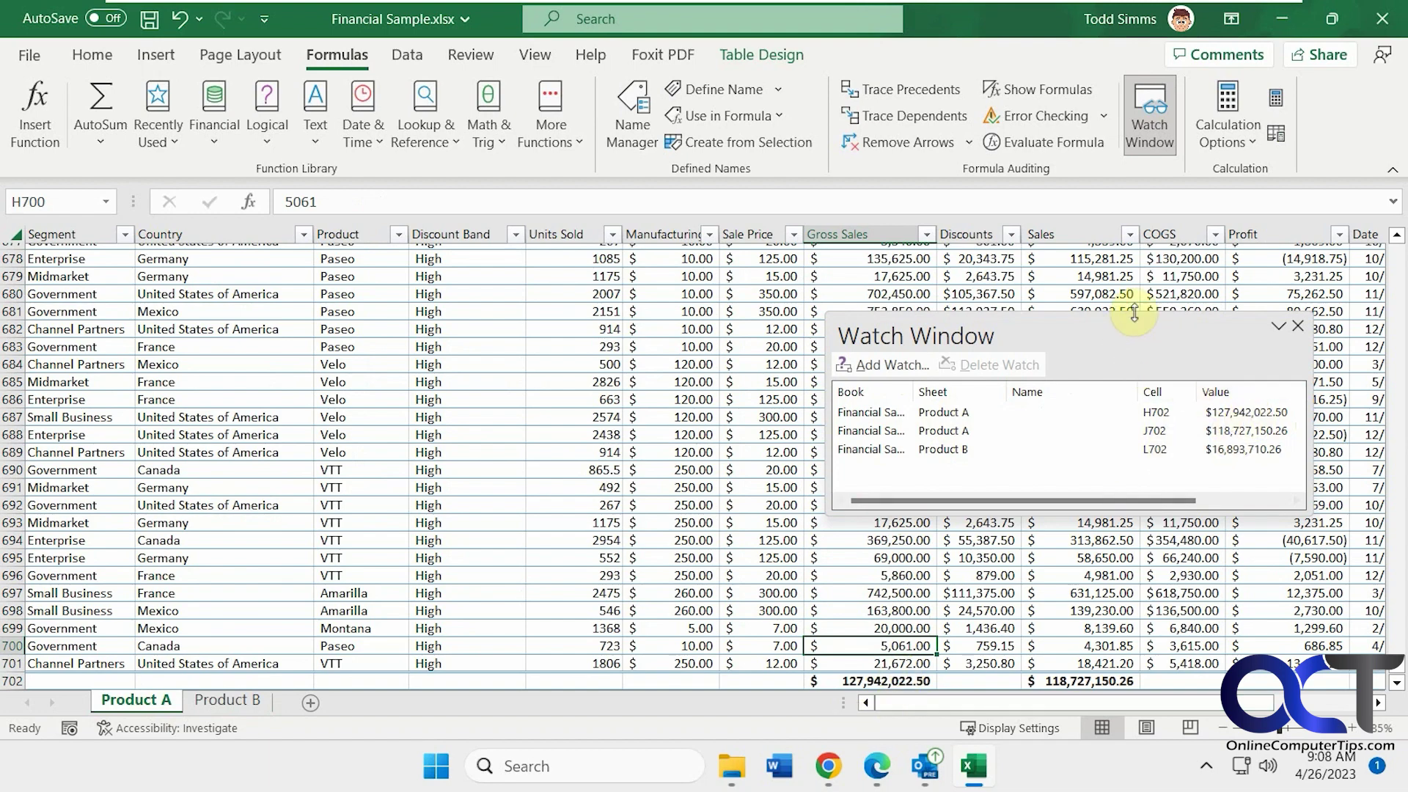
Step: Dock the Watch Window on the right and widen it to fit values and formulas
{"action": "left_click_drag", "start_coordinate": [1118, 322], "coordinate": [1400, 273]}
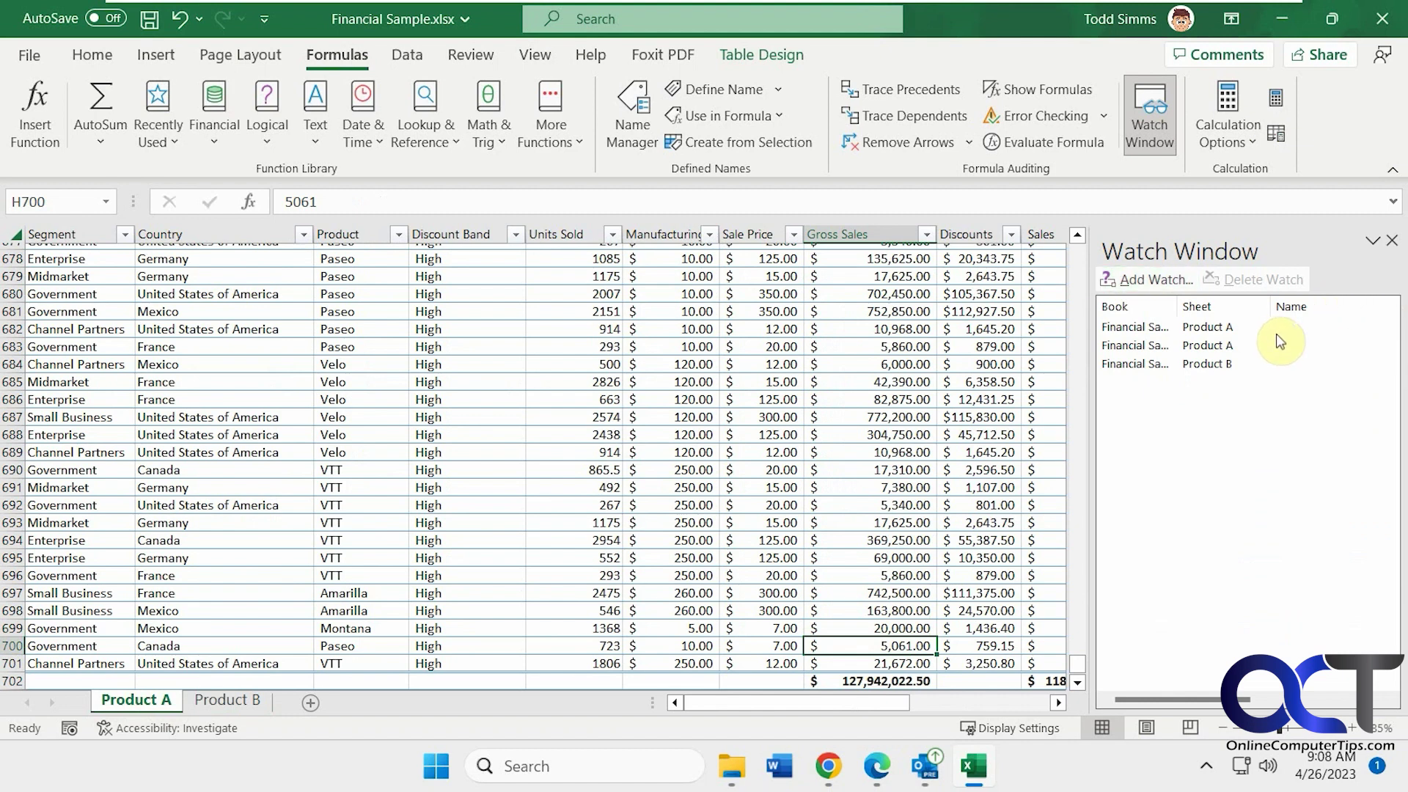
{"action": "left_click_drag", "start_coordinate": [1218, 699], "coordinate": [1326, 702]}
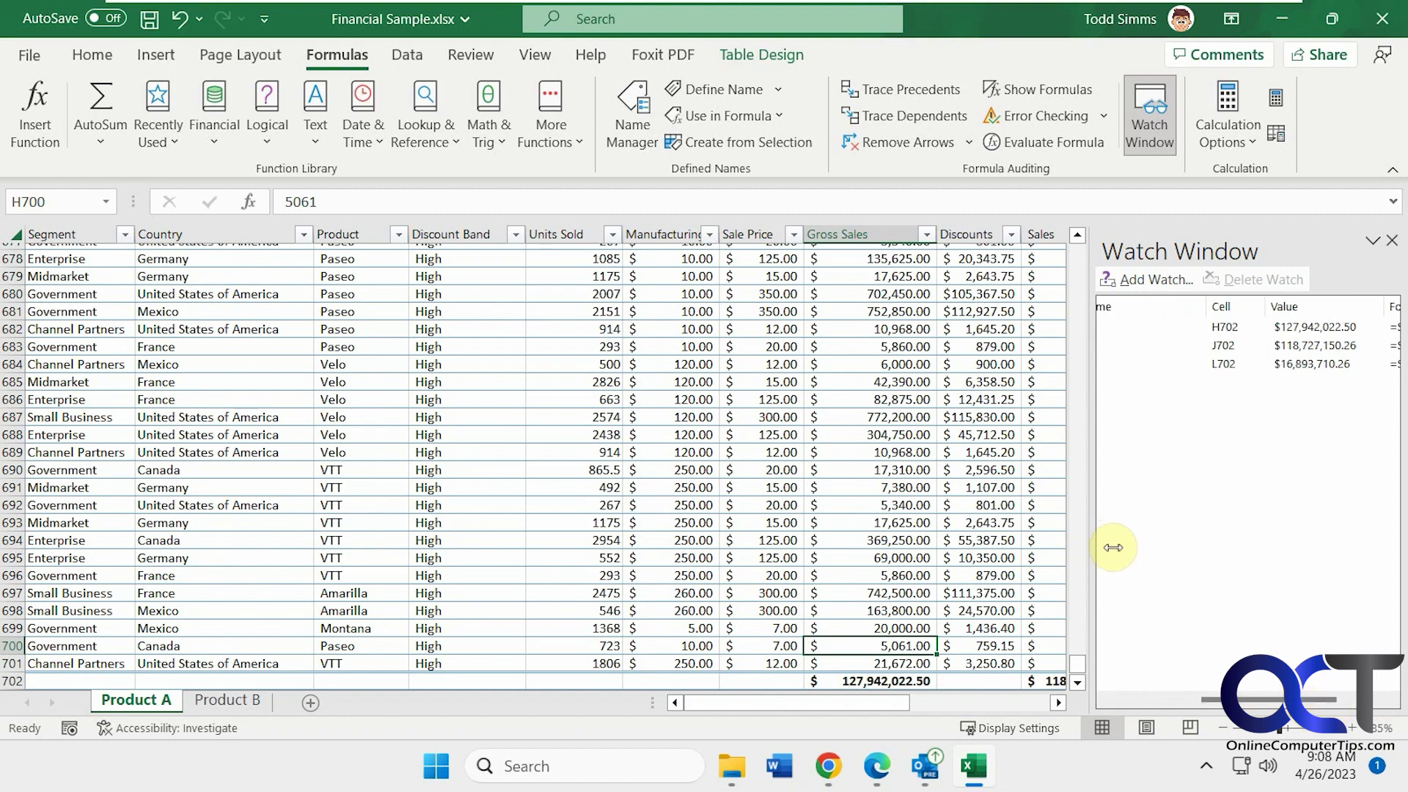
{"action": "left_click_drag", "start_coordinate": [1095, 543], "coordinate": [1036, 548]}
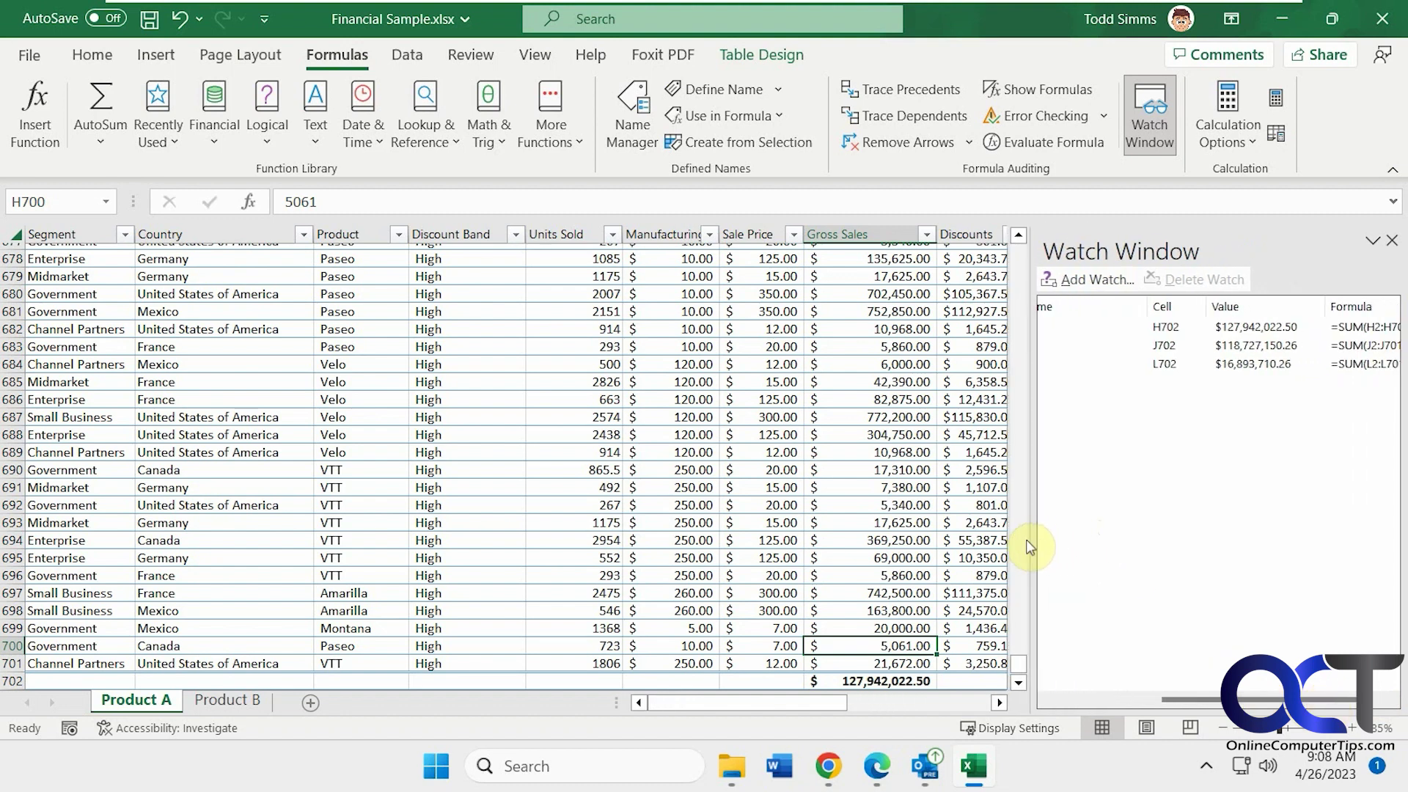
{"action": "left_click_drag", "start_coordinate": [1188, 700], "coordinate": [1072, 706]}
Step: Scroll Product A back to the top-left and select France's Units Sold cell E4
{"action": "left_click_drag", "start_coordinate": [799, 702], "coordinate": [951, 702]}
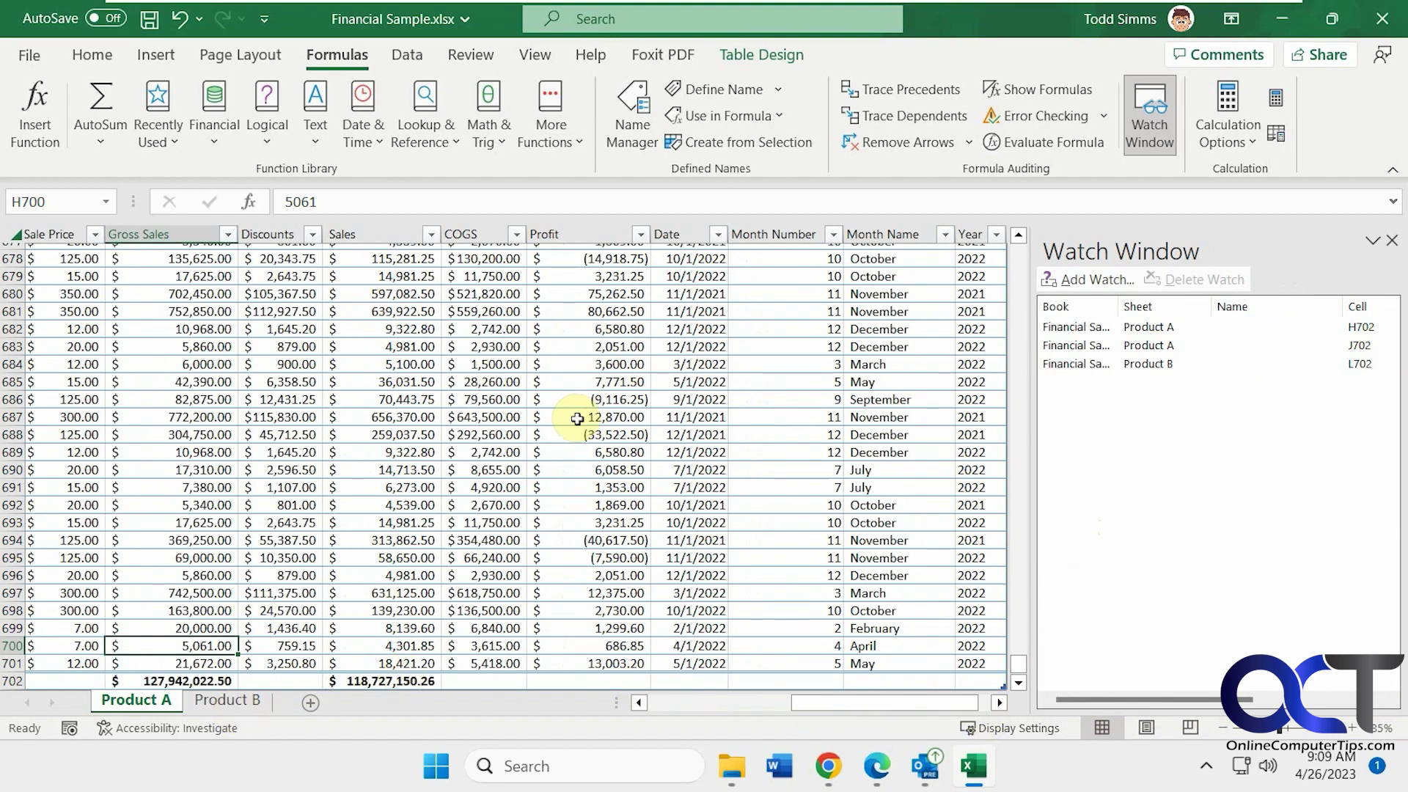
{"action": "left_click_drag", "start_coordinate": [1017, 666], "coordinate": [1018, 303]}
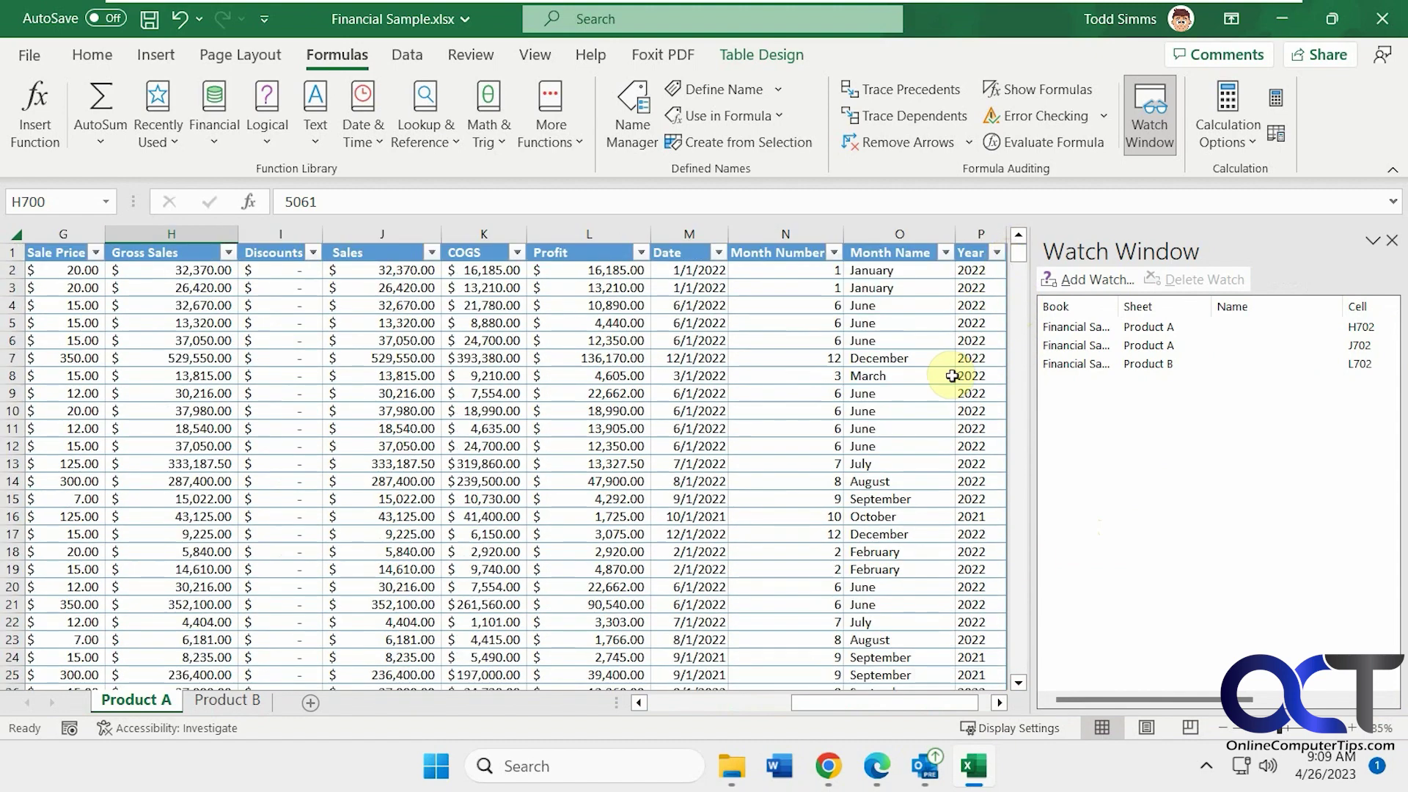
{"action": "left_click", "coordinate": [759, 702]}
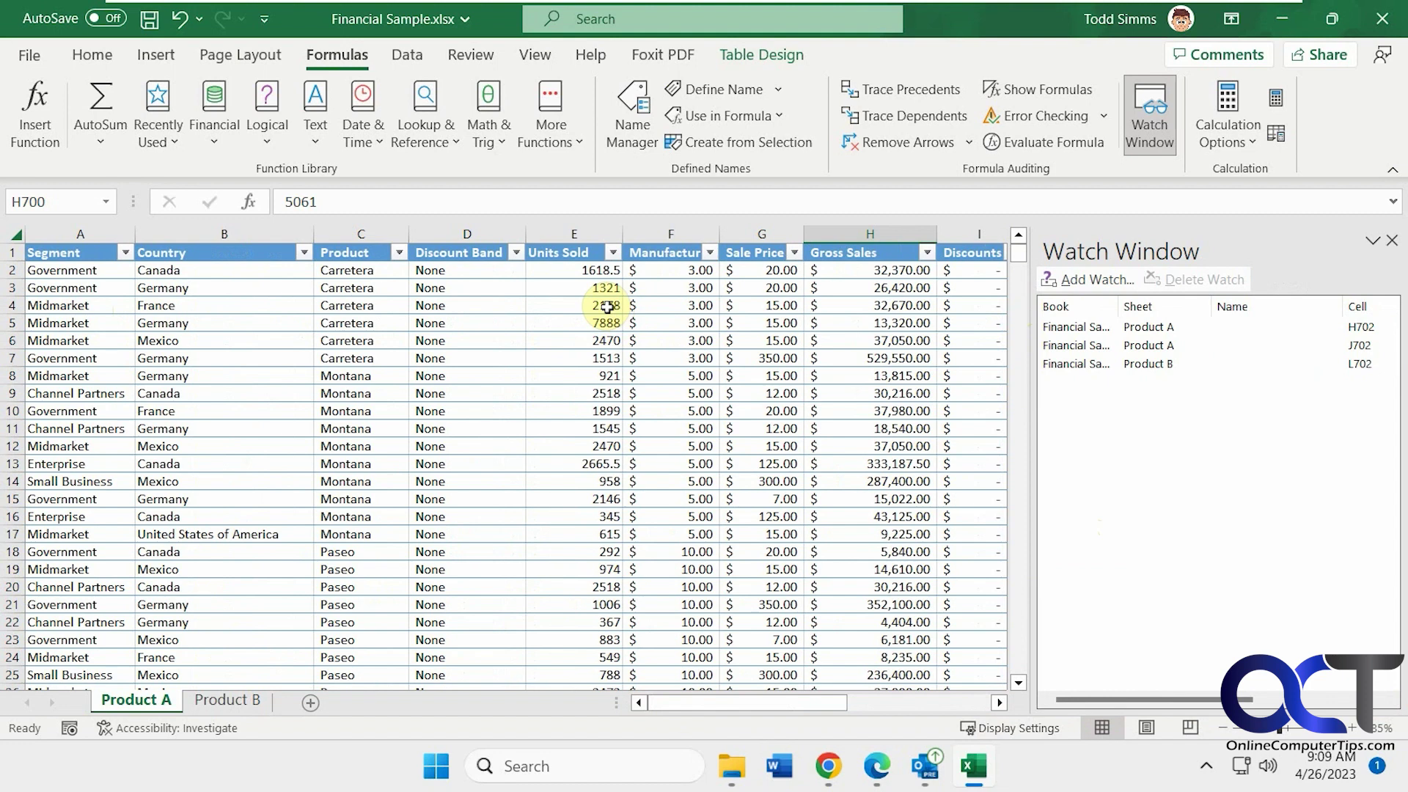
{"action": "left_click", "coordinate": [608, 307]}
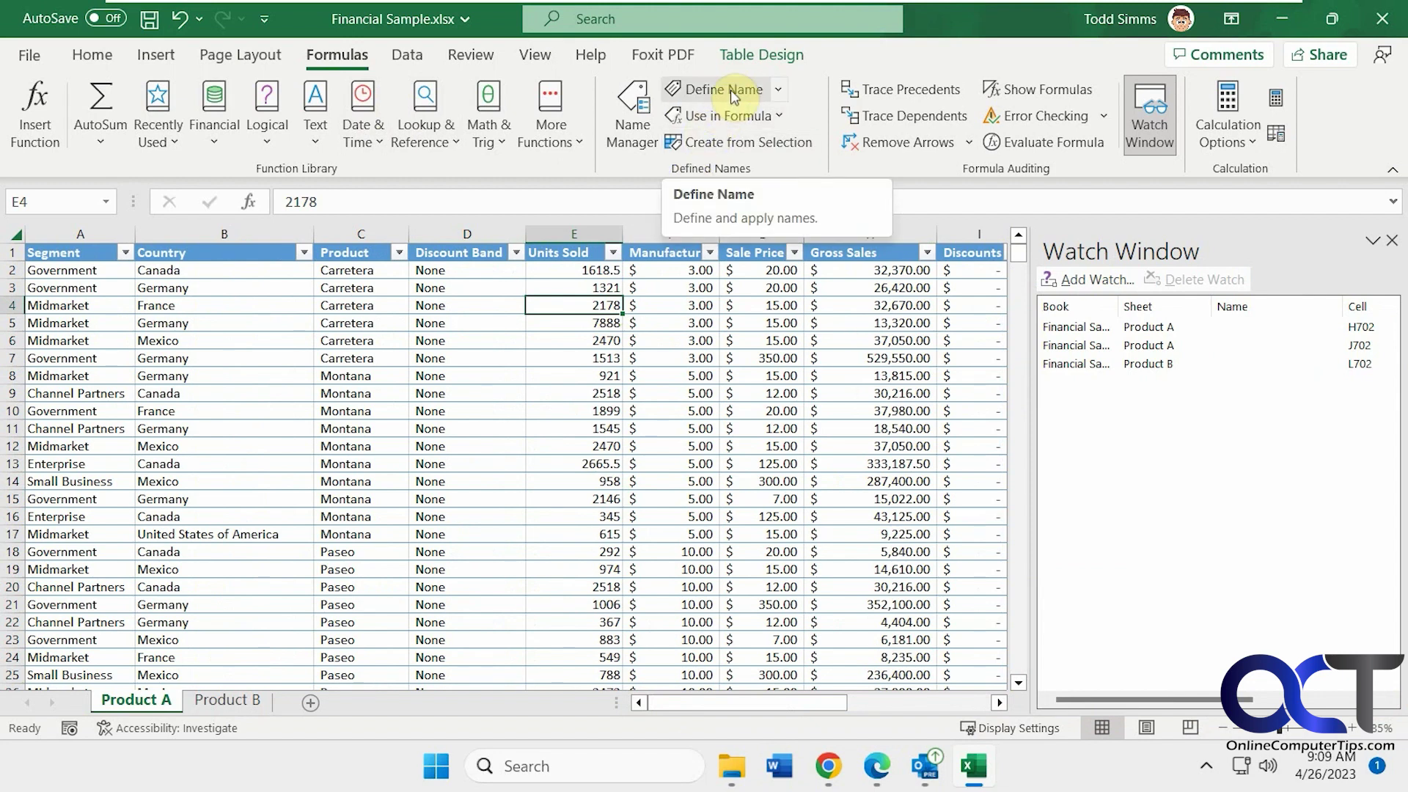
Step: Define the name France_Units_Sold for cell E4 (2178) via Define Name
{"action": "left_click", "coordinate": [730, 90]}
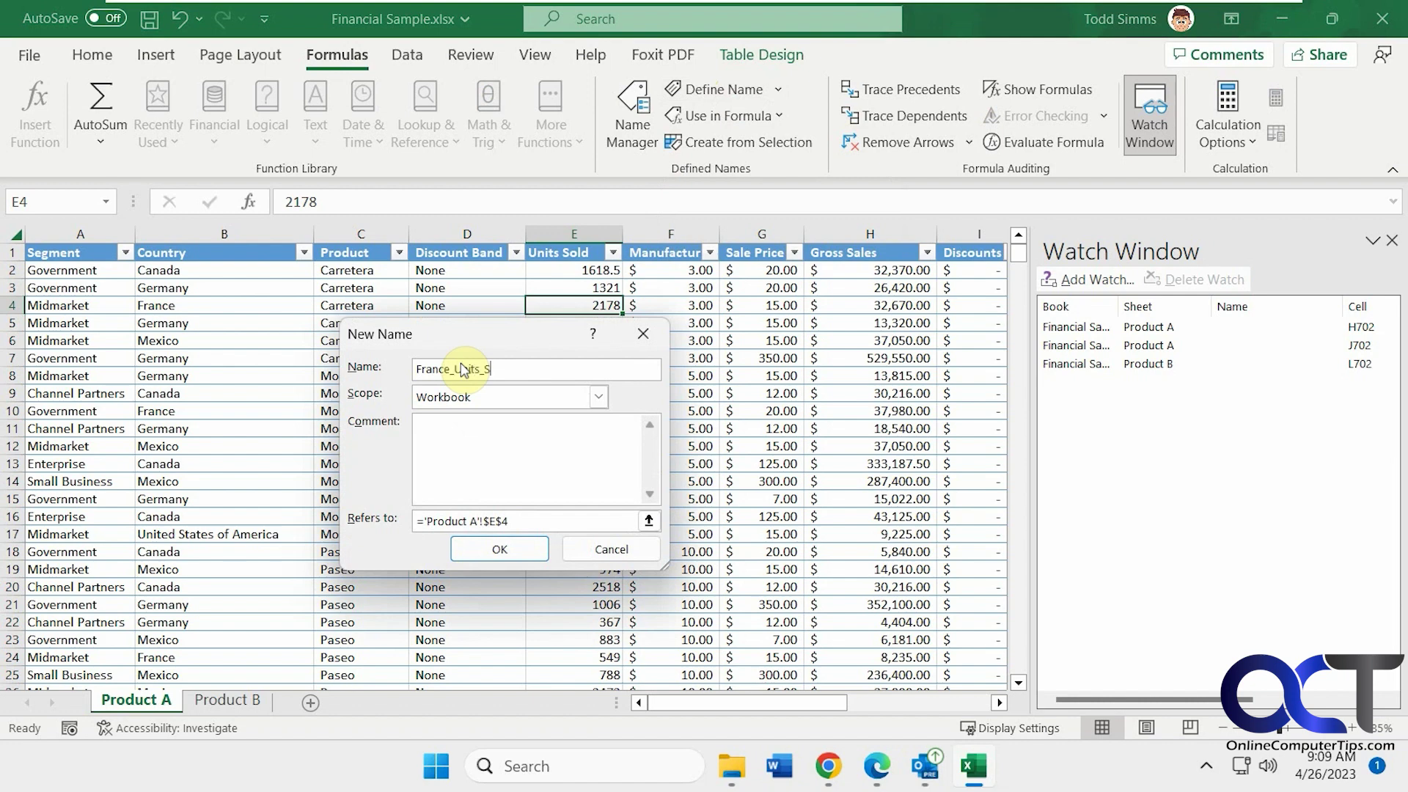
{"action": "left_click", "coordinate": [509, 549]}
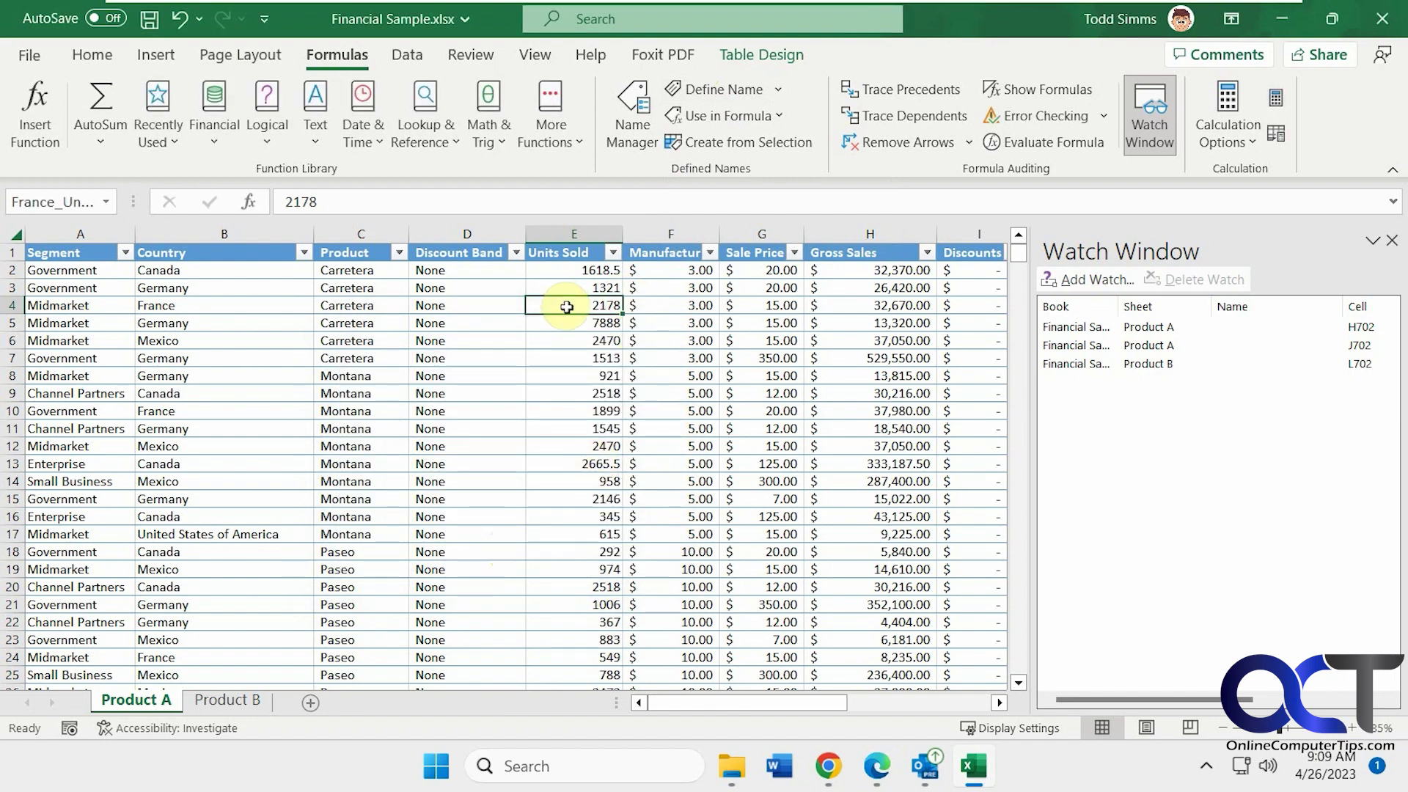
Step: Add France_Units_Sold (E4) to the Watch Window as the fourth watched cell
{"action": "left_click", "coordinate": [1093, 279]}
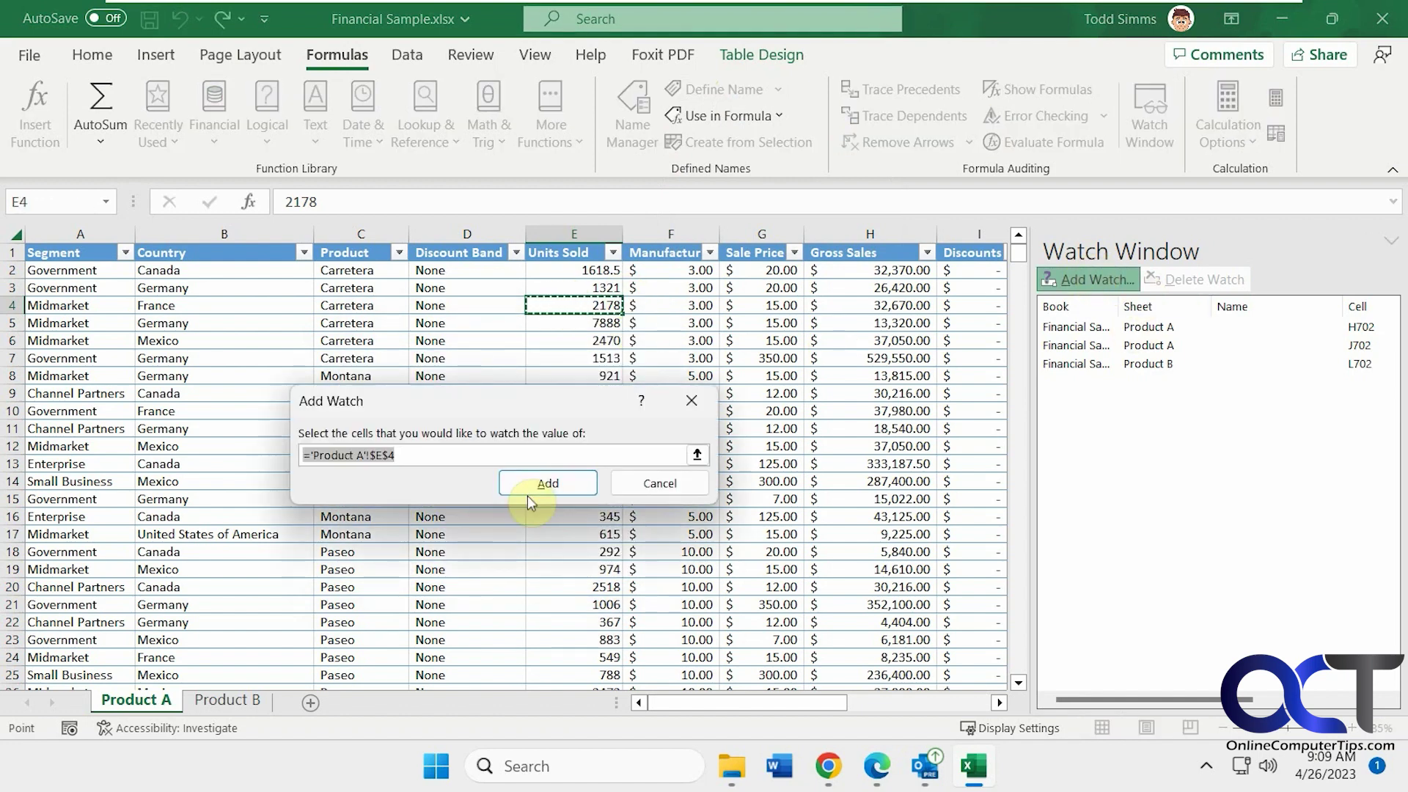
{"action": "left_click", "coordinate": [544, 480]}
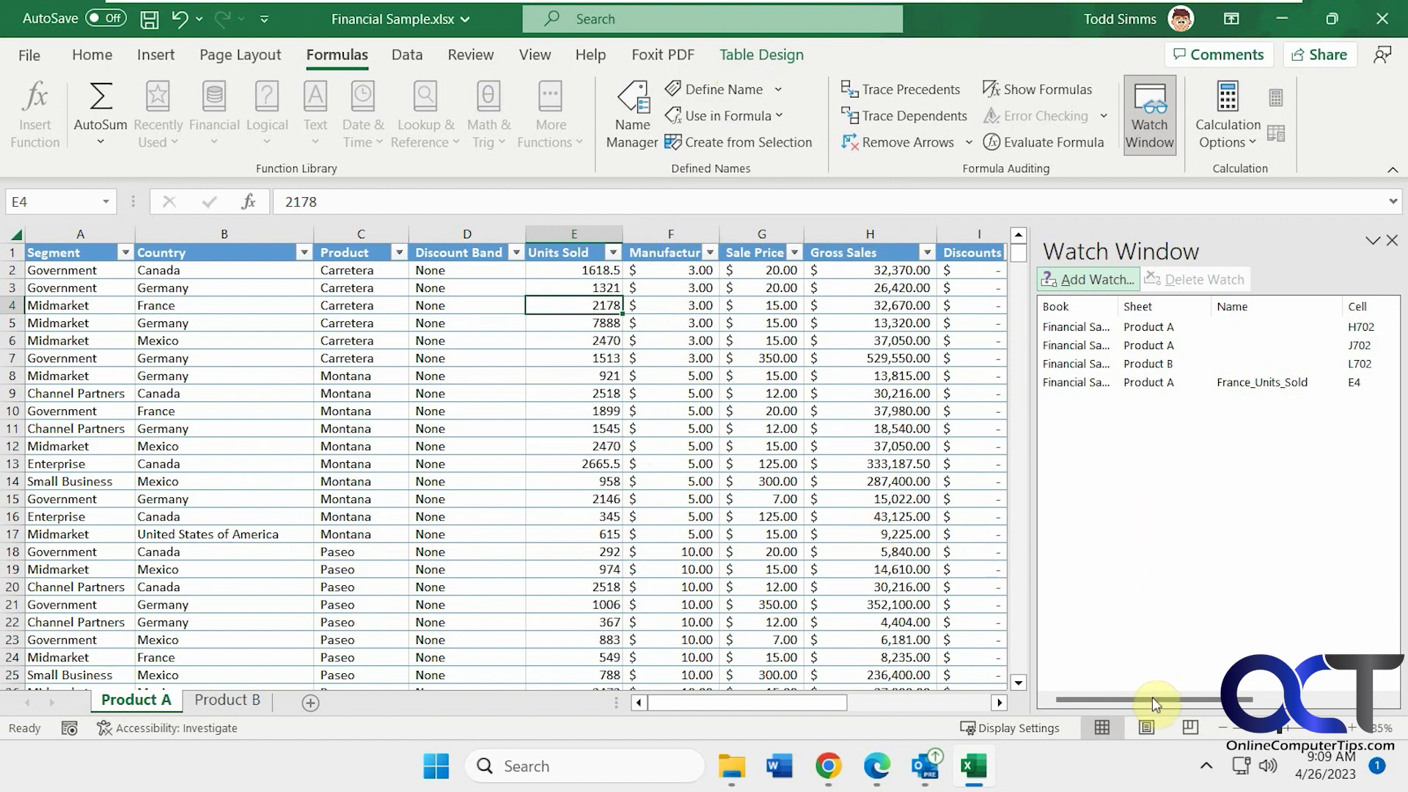
{"action": "mouse_move", "coordinate": [1158, 701]}
{"action": "left_mouse_down"}
{"action": "mouse_move", "coordinate": [1239, 701]}
{"action": "mouse_move", "coordinate": [1133, 700]}
{"action": "left_mouse_up"}
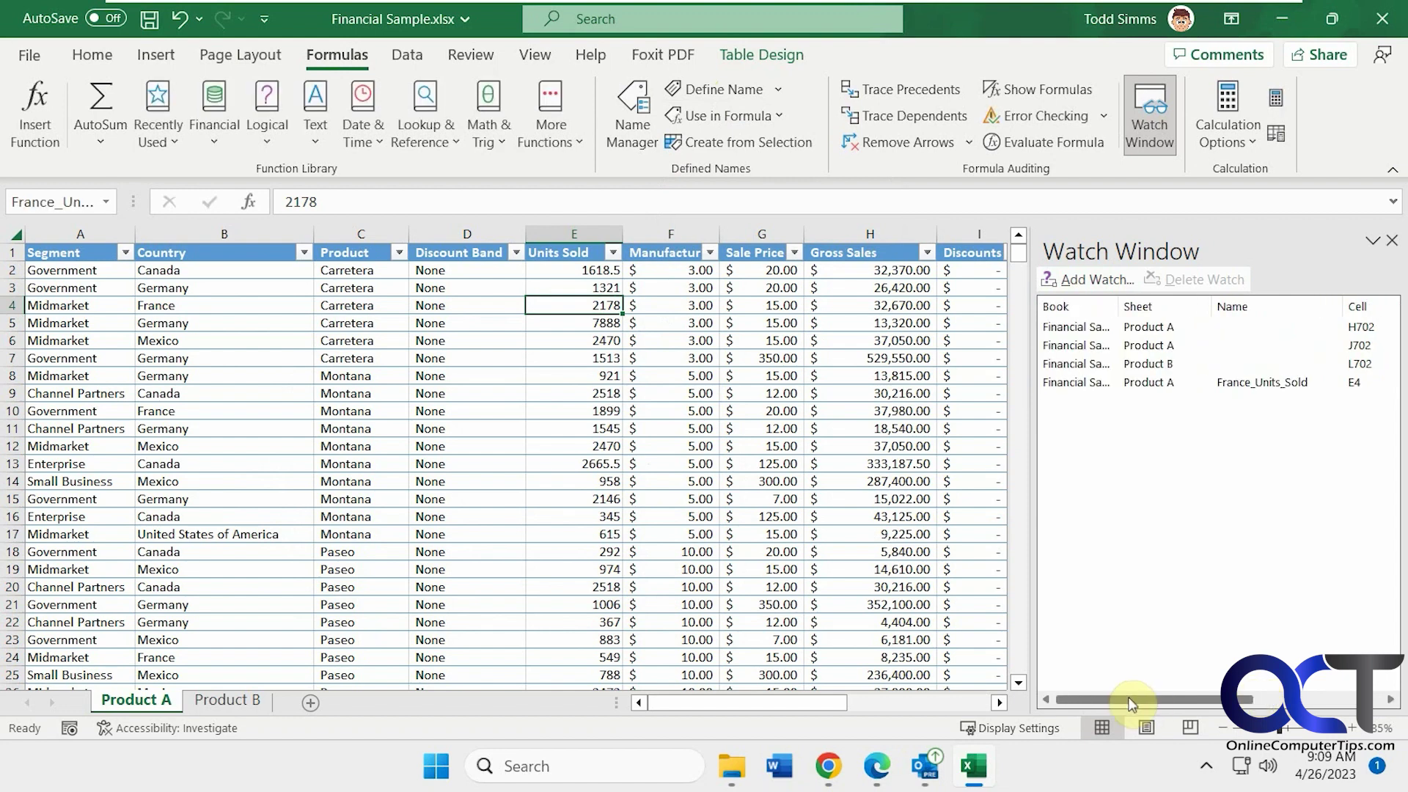
Step: Change E4 to 3000 so the watched France_Units_Sold value updates to 3000
{"action": "left_click", "coordinate": [576, 307]}
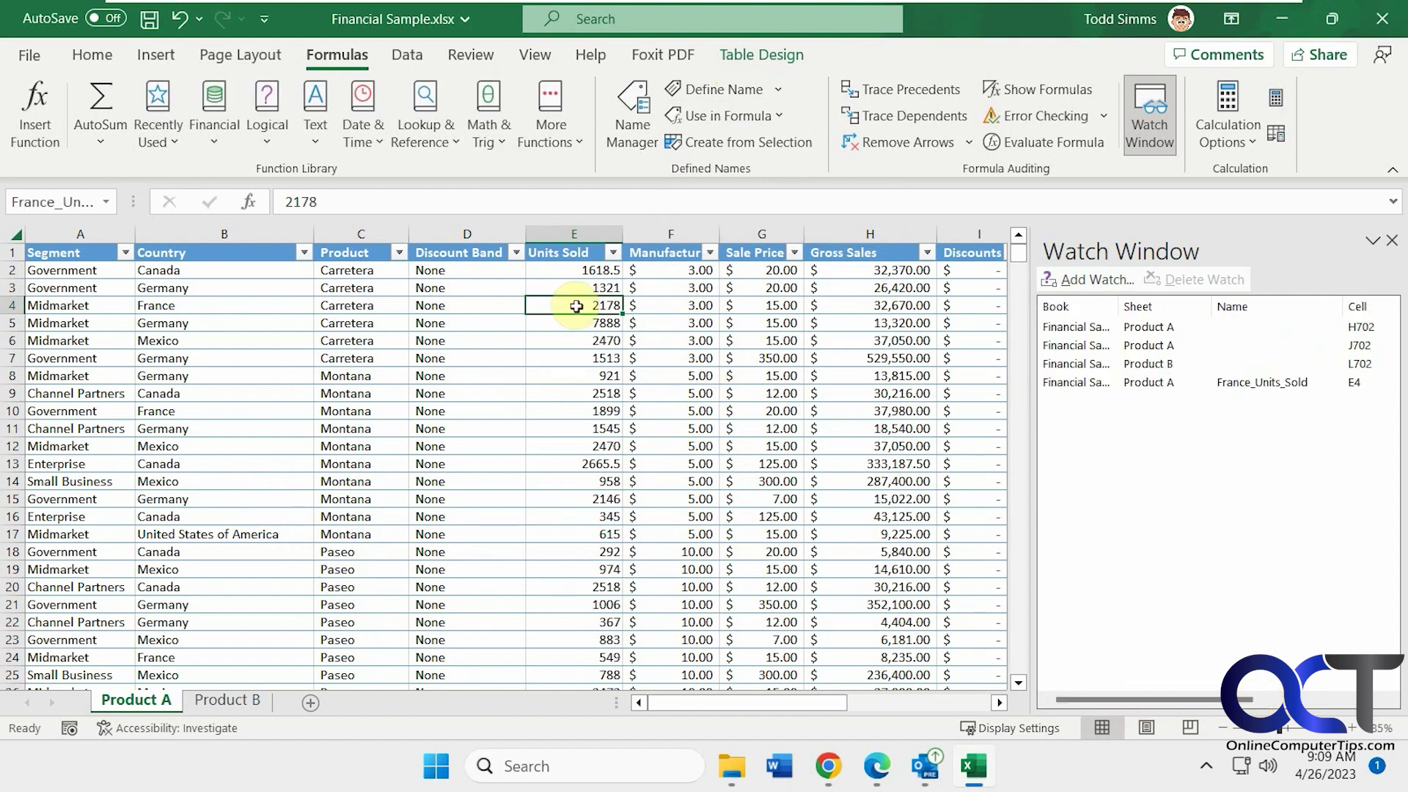
{"action": "type", "text": "3000"}
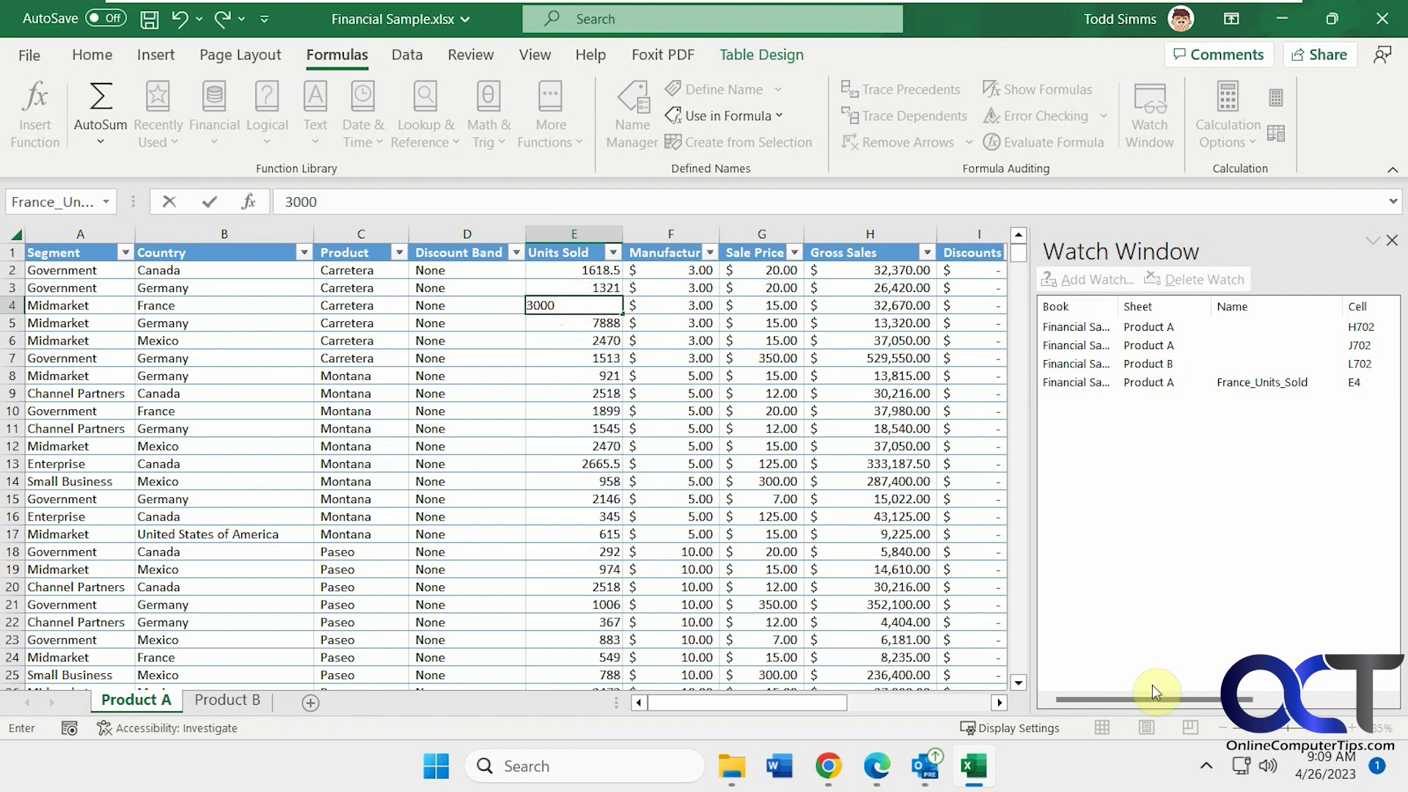
{"action": "left_click_drag", "start_coordinate": [1169, 700], "coordinate": [1287, 700]}
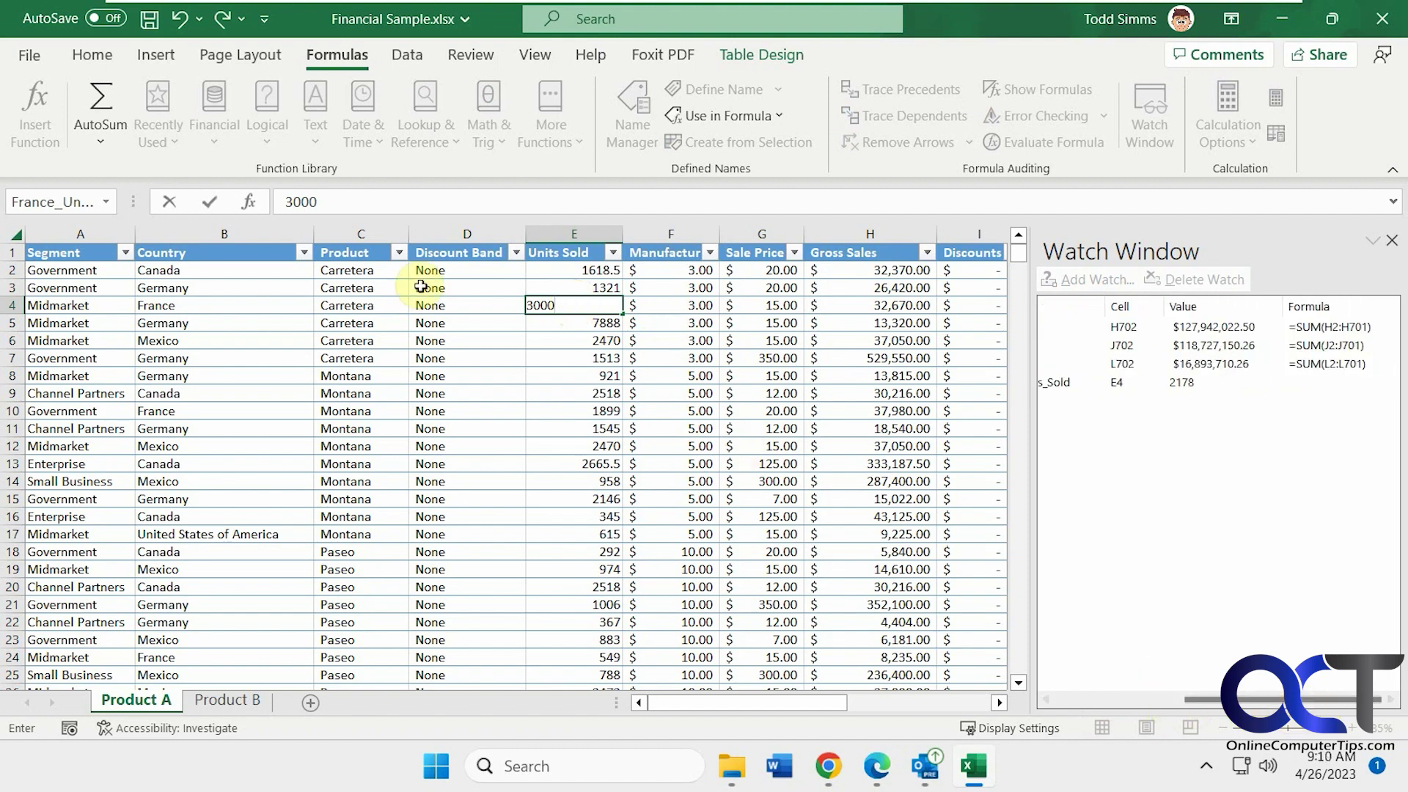
{"action": "key", "text": "Return"}
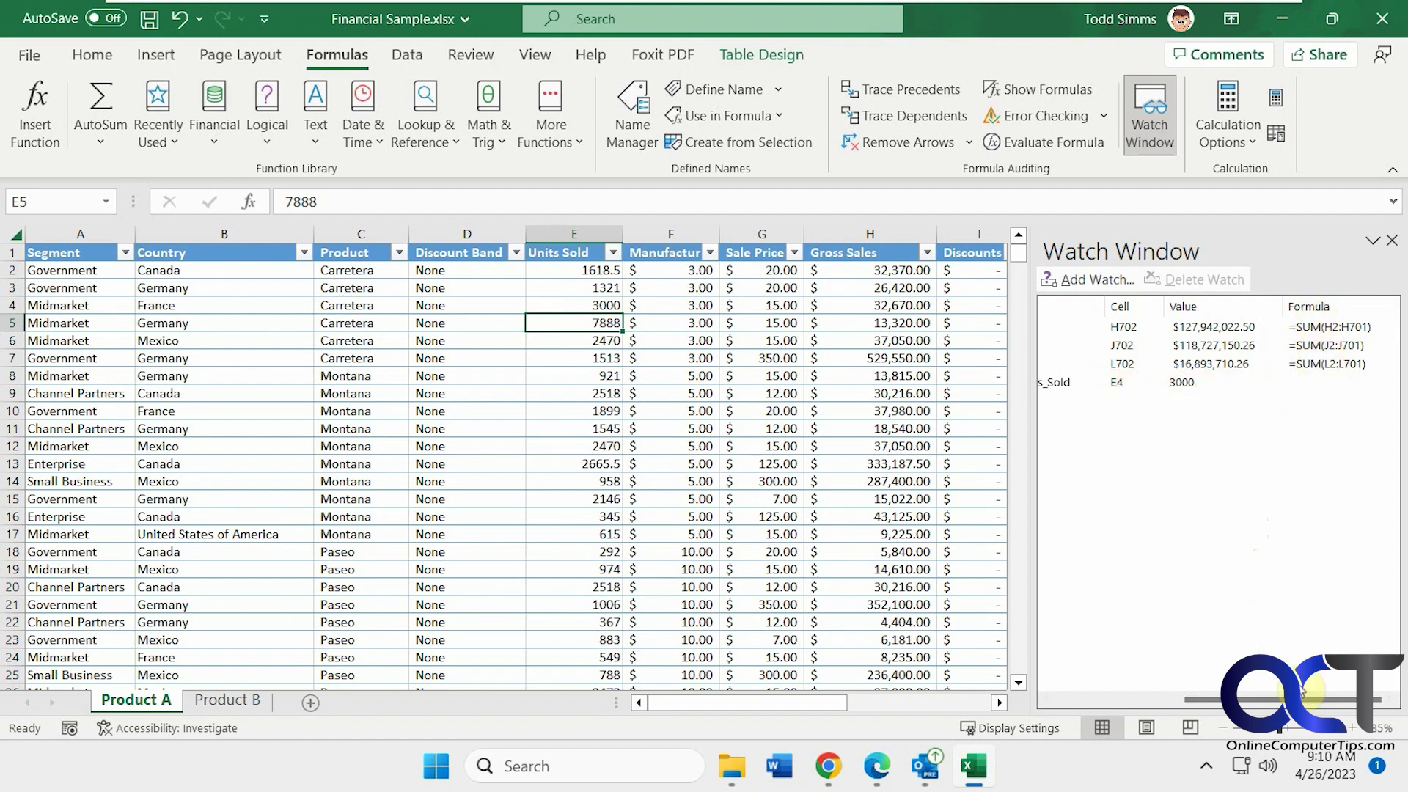
{"action": "left_click_drag", "start_coordinate": [1291, 699], "coordinate": [1163, 697]}
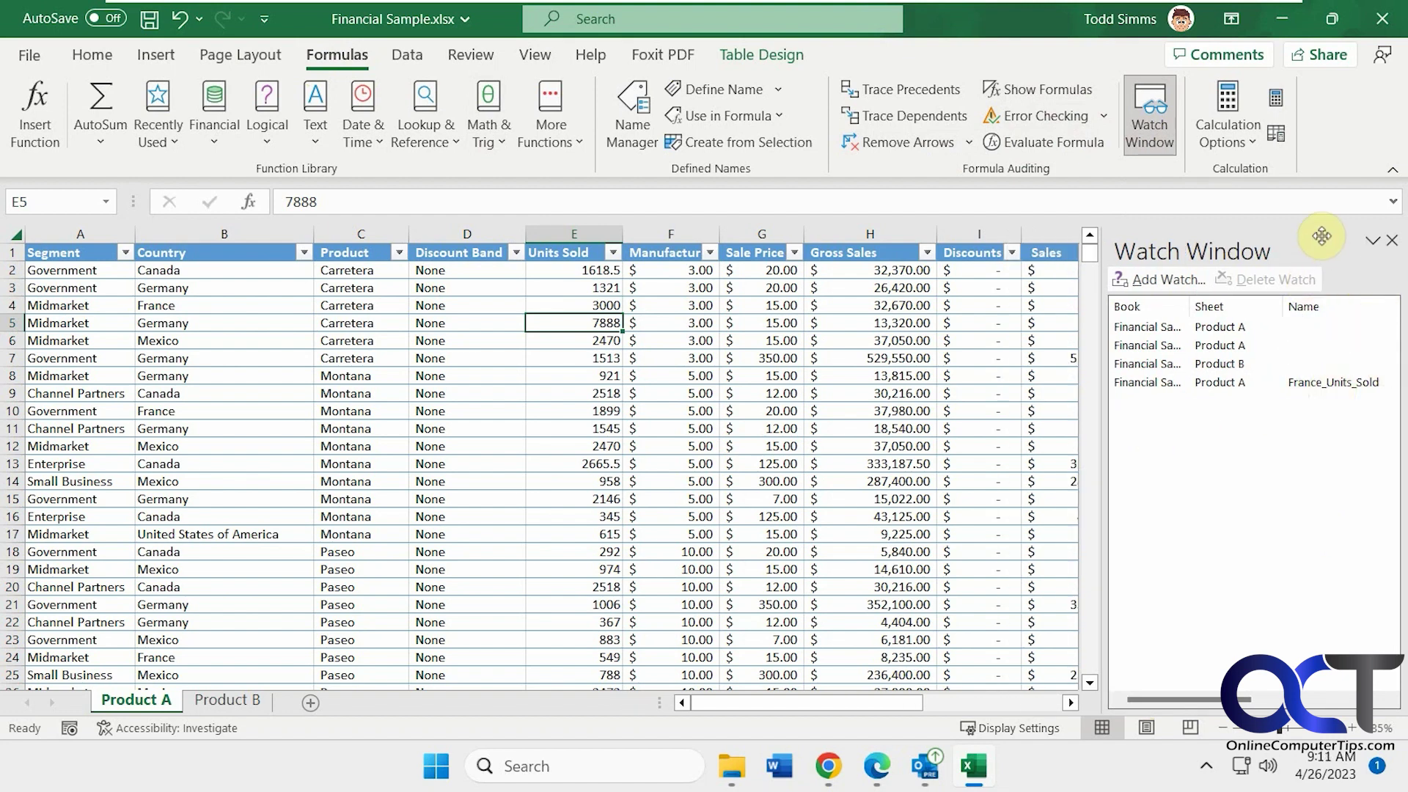
{"action": "left_click_drag", "start_coordinate": [1203, 307], "coordinate": [1404, 337]}
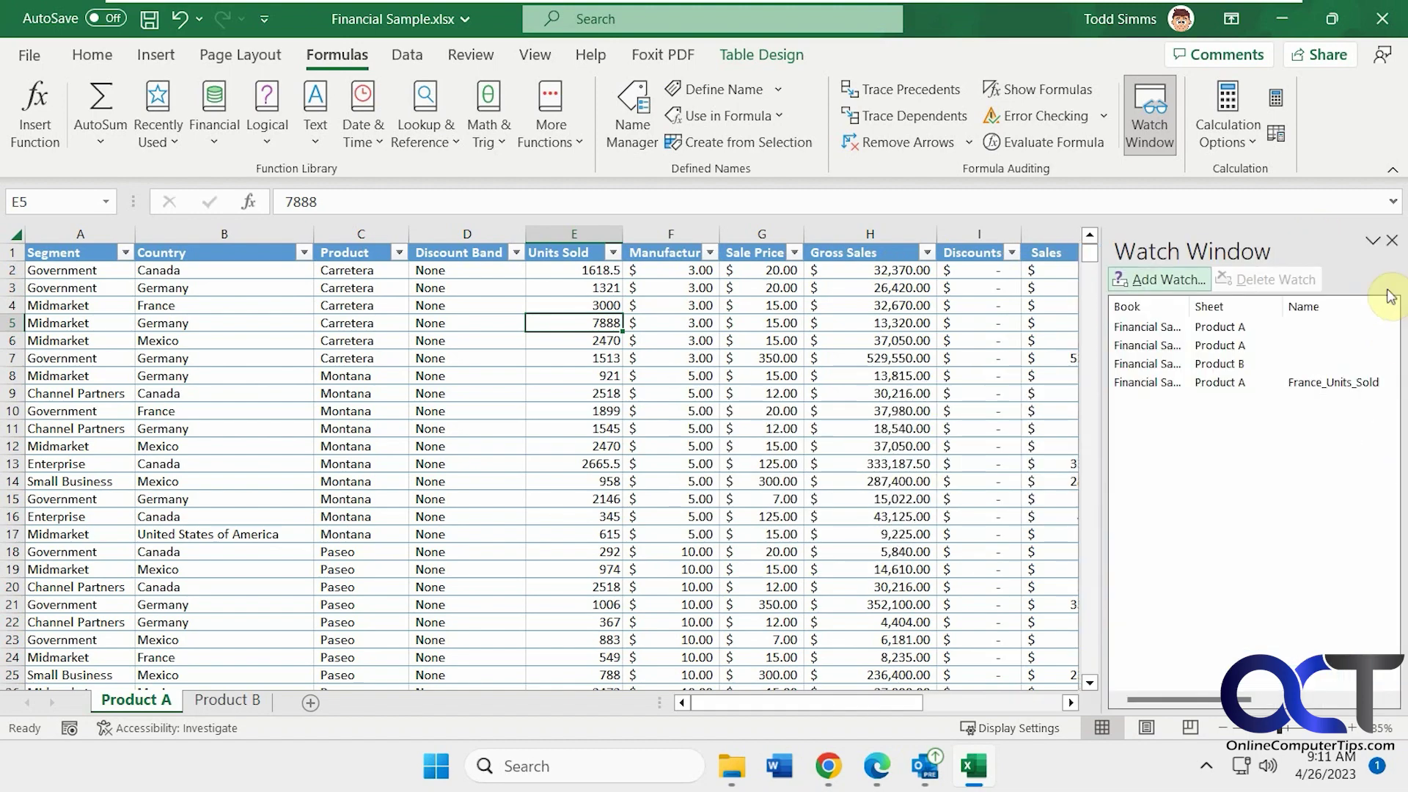
{"action": "left_click", "coordinate": [1373, 242]}
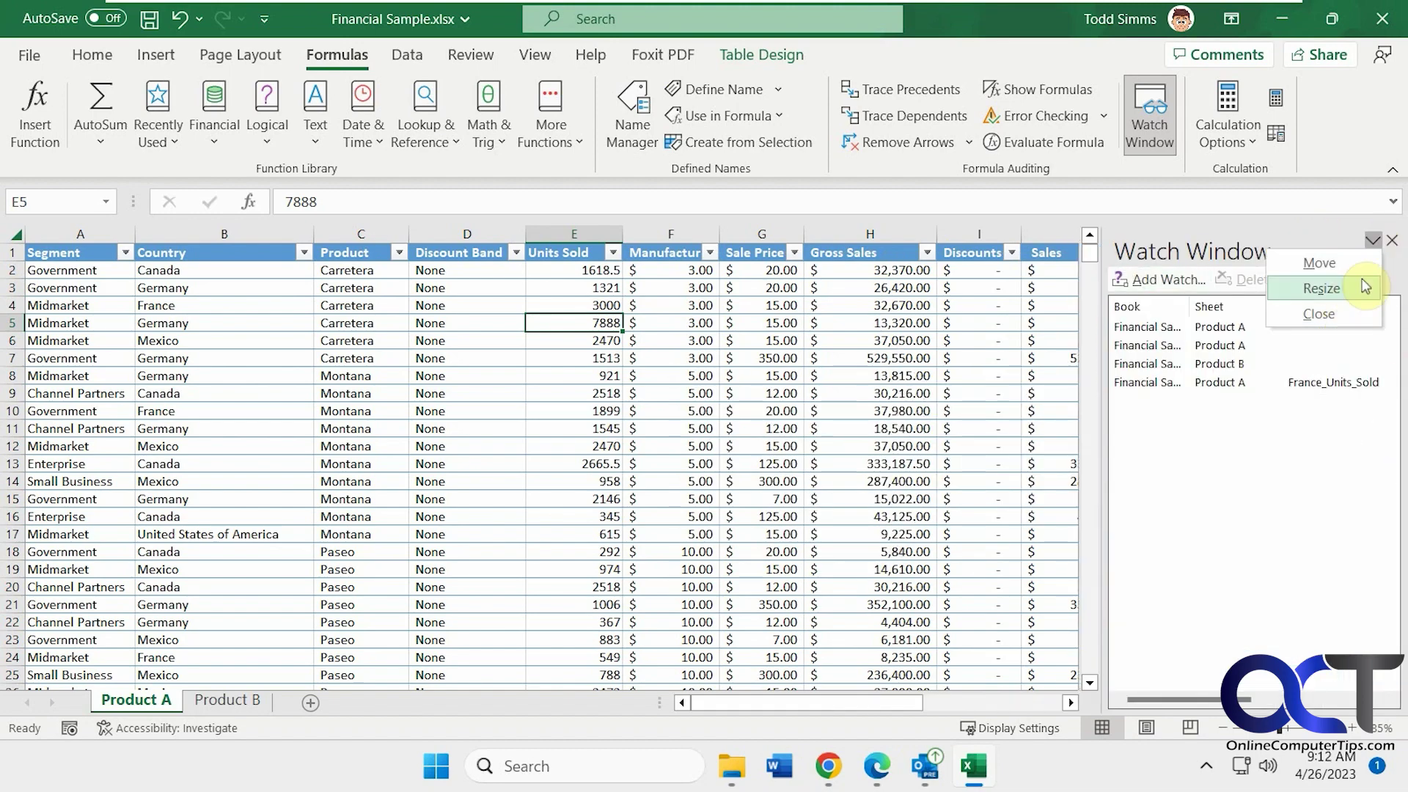
{"action": "left_click", "coordinate": [1374, 244]}
{"action": "left_click", "coordinate": [1392, 242]}
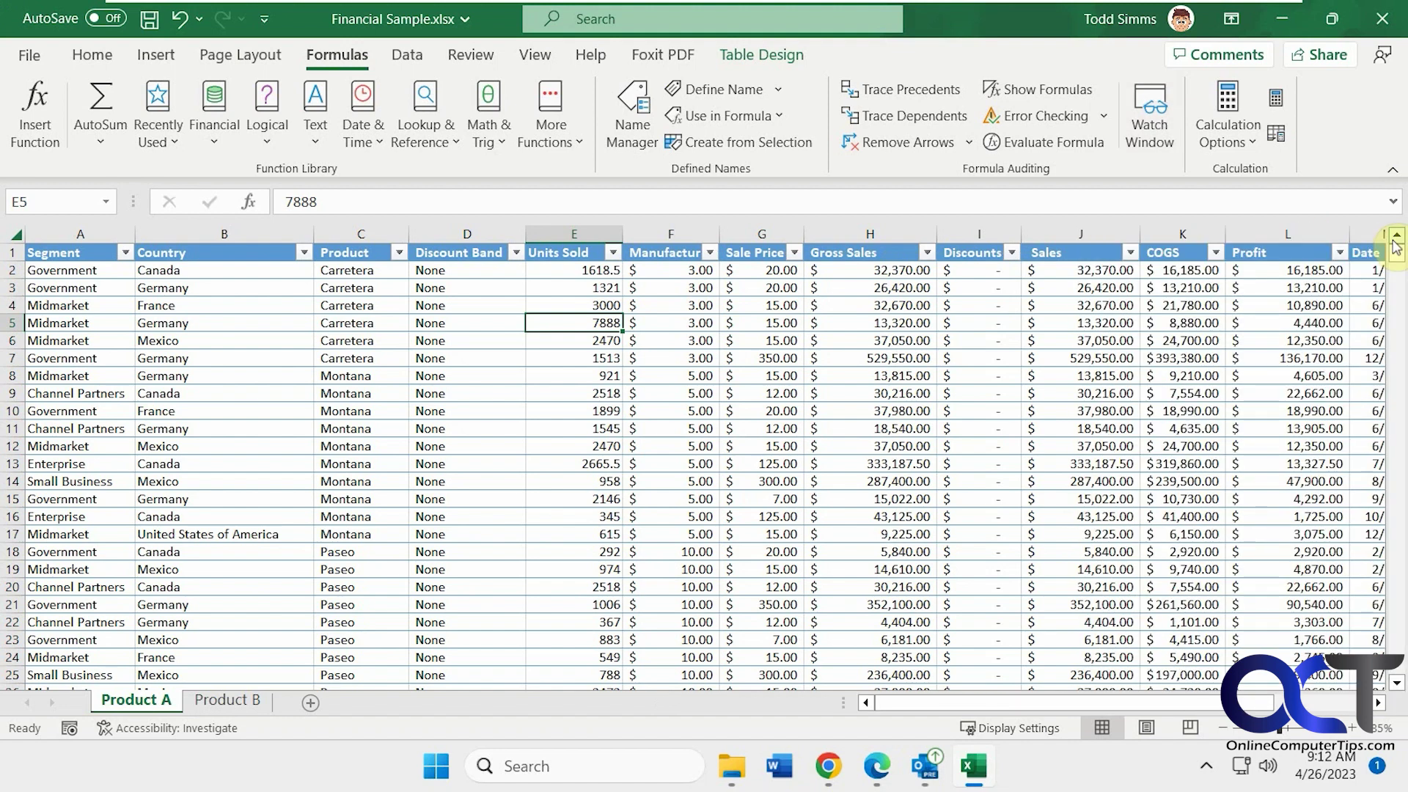
{"action": "left_click", "coordinate": [1144, 119]}
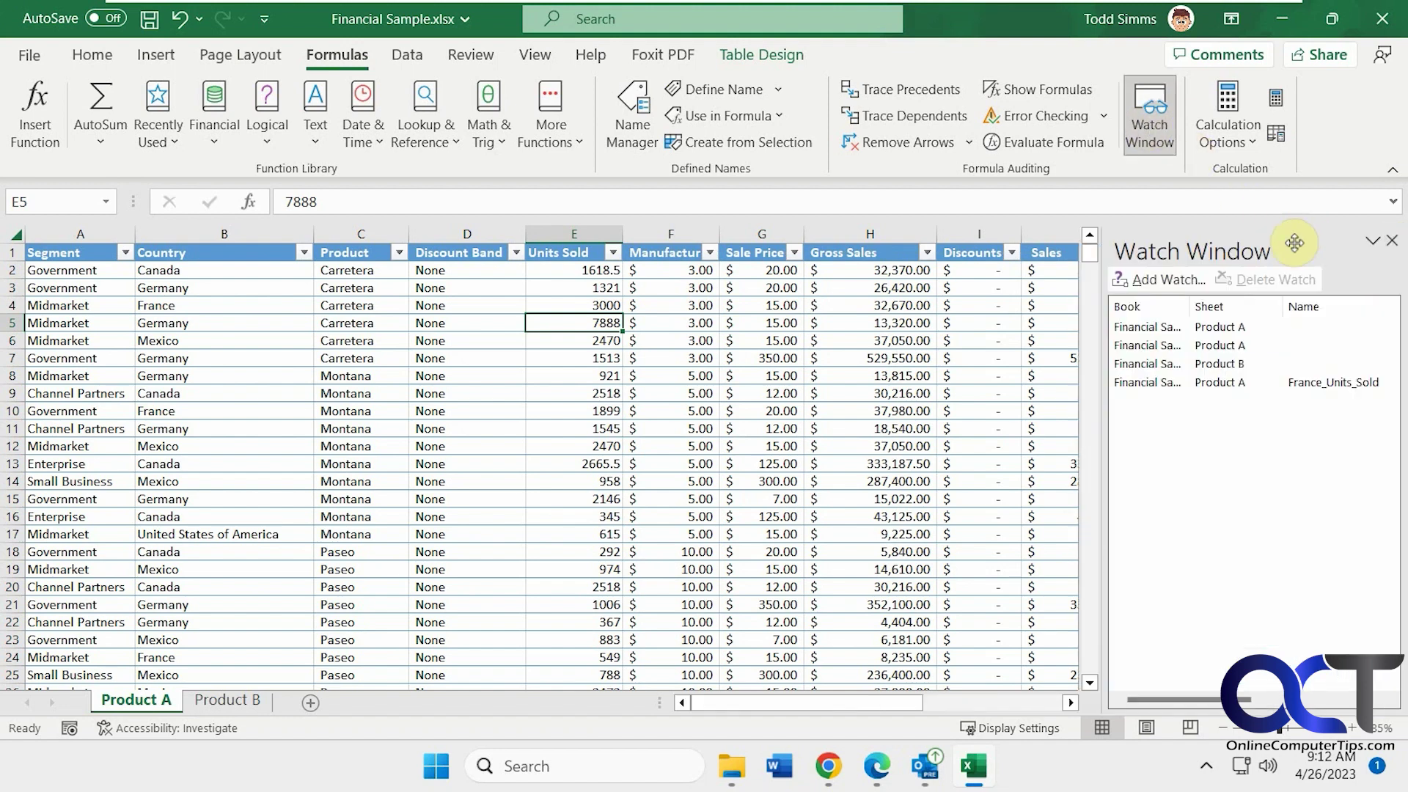